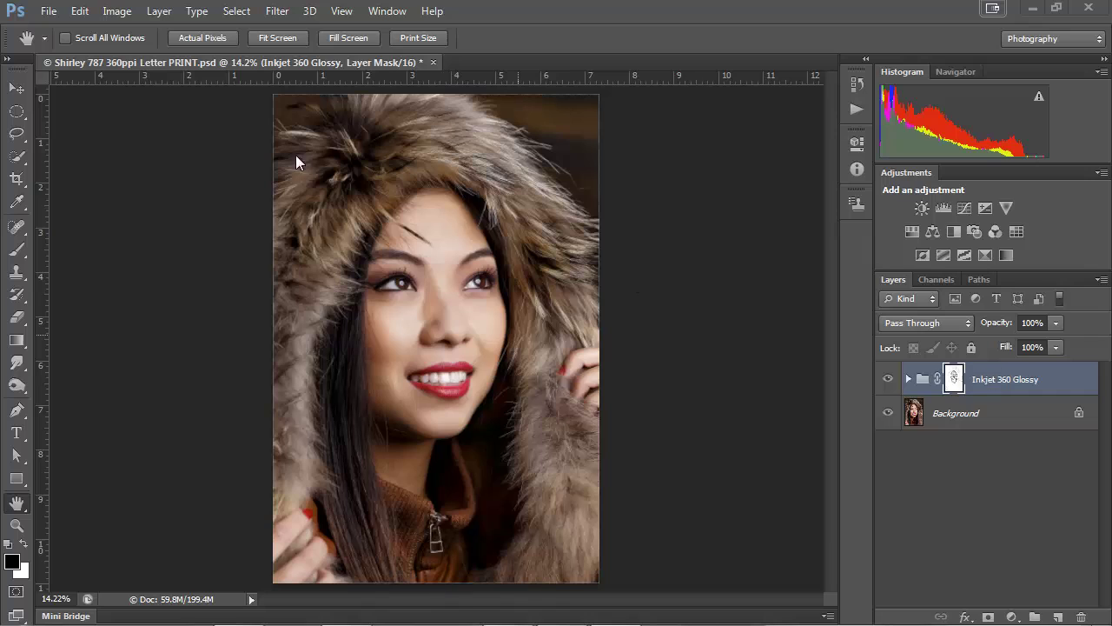
Check the portrait's 360 ppi resolution in Image Size, then open Print Settings for the Epson R3000.
click(115, 11)
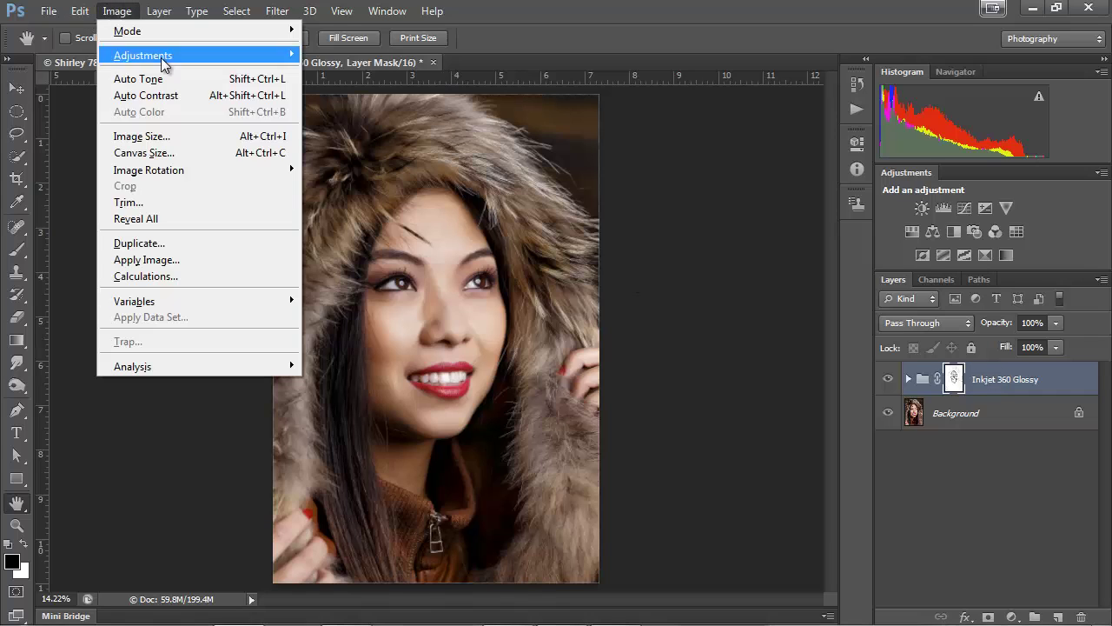
click(177, 137)
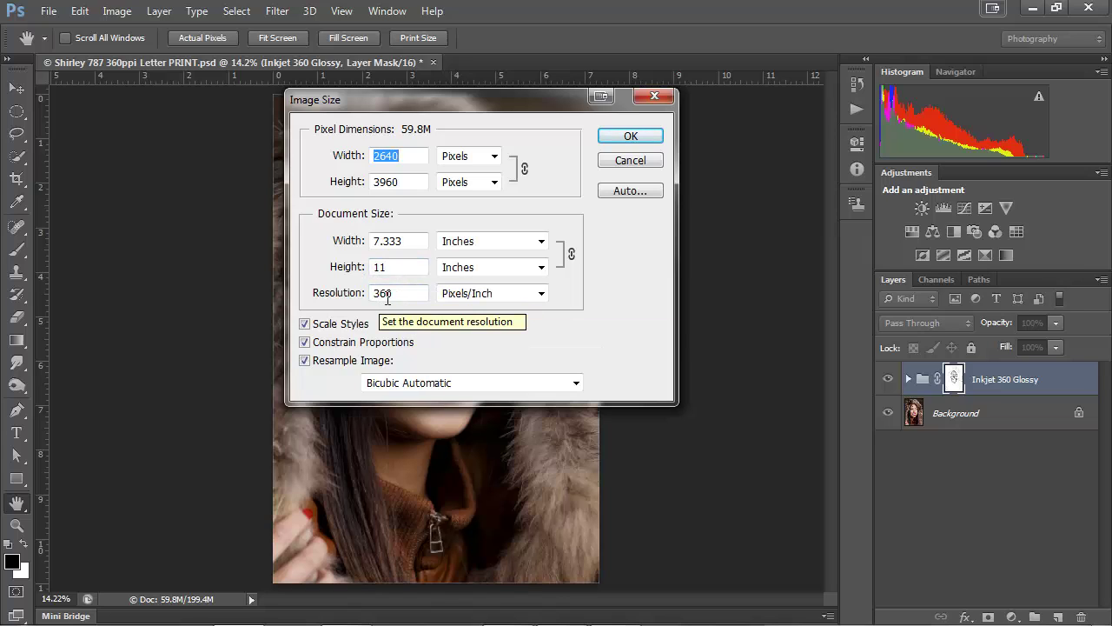
double_click(361, 293)
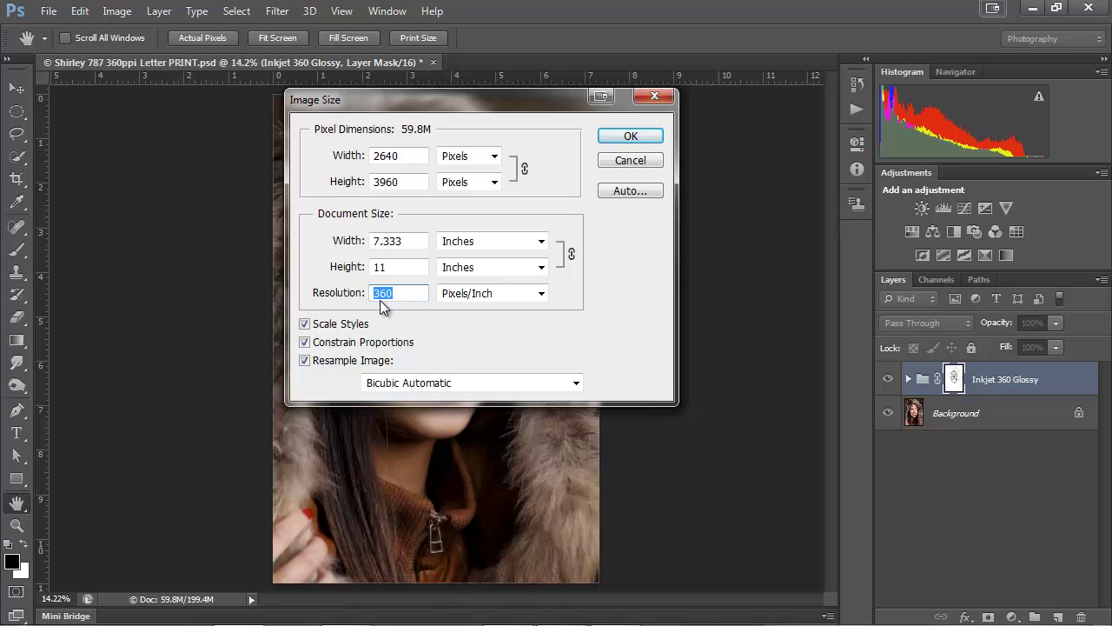
click(618, 165)
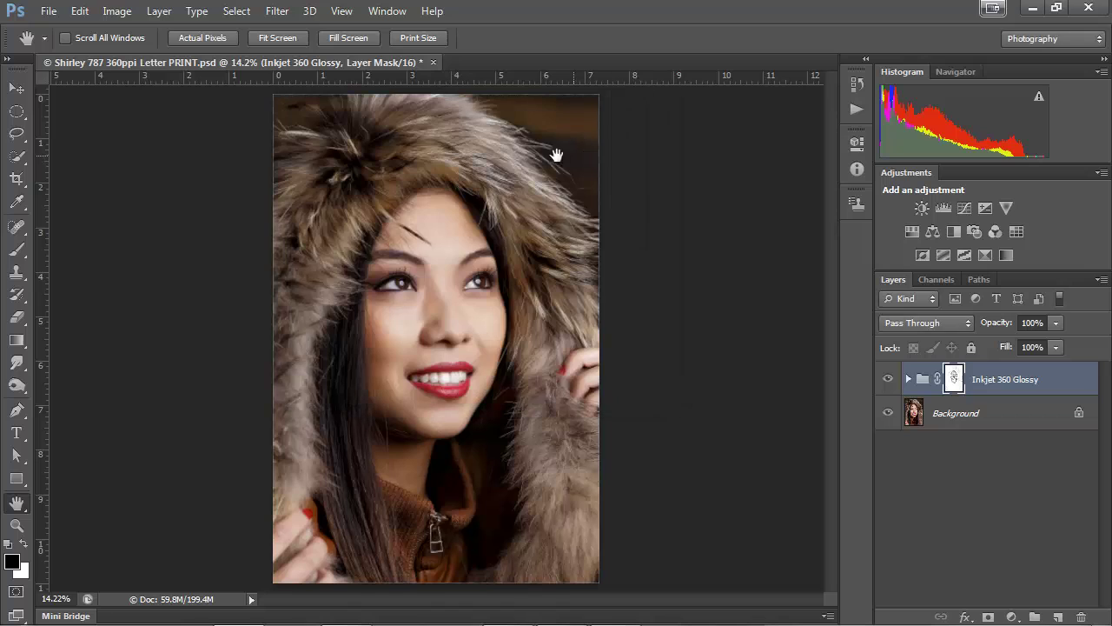
click(50, 11)
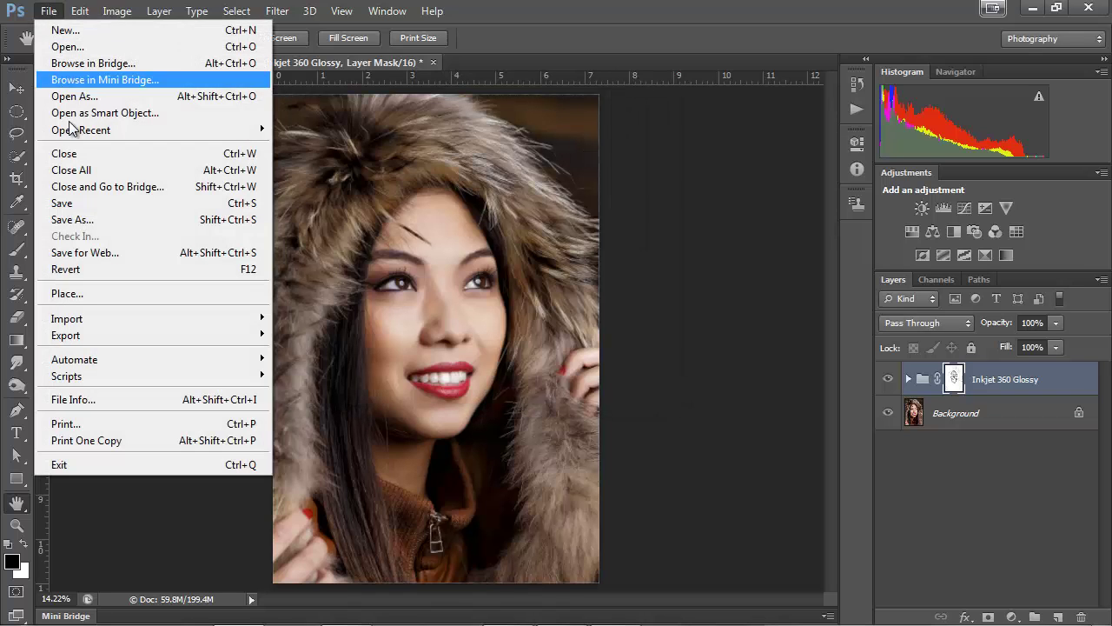
click(105, 423)
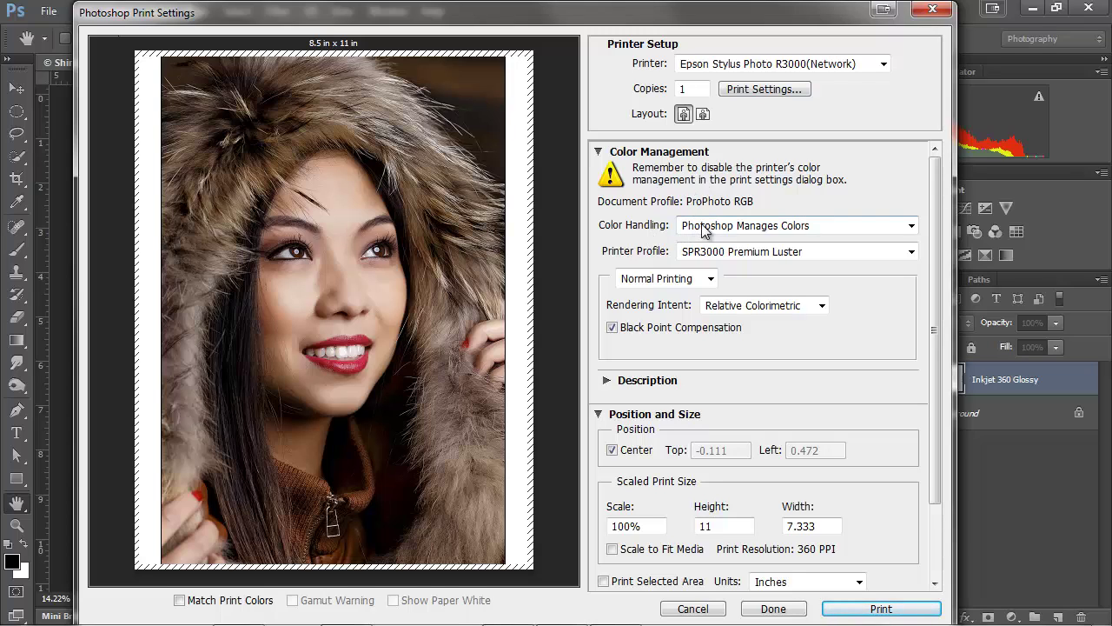
Set Color Handling to Photoshop Manages Colors with the SPR3000 Premium Luster printer profile.
click(910, 226)
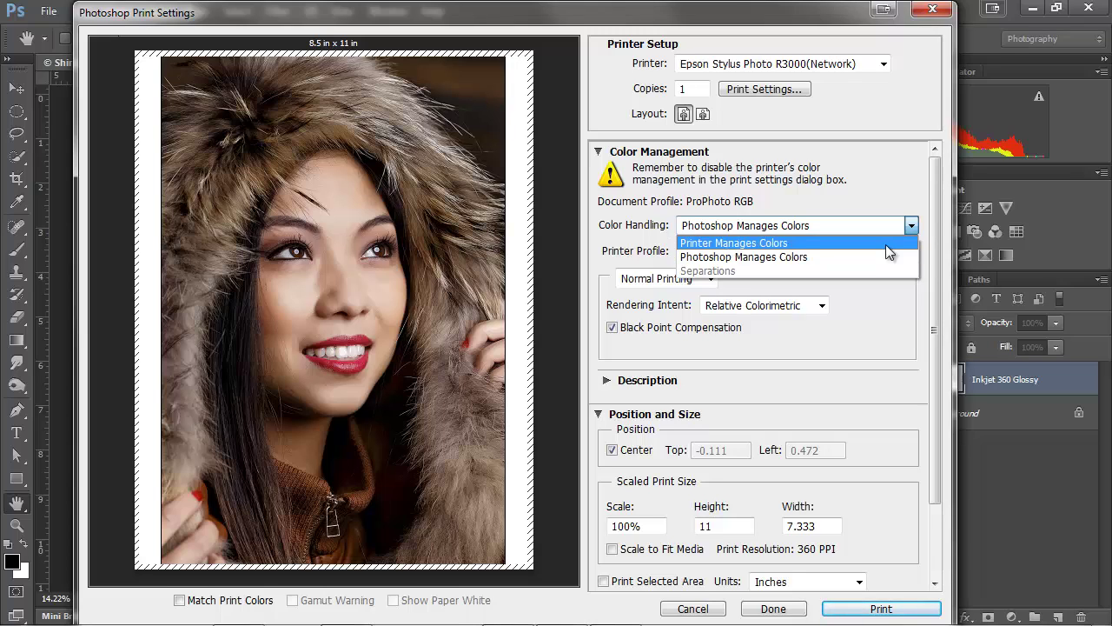
click(885, 256)
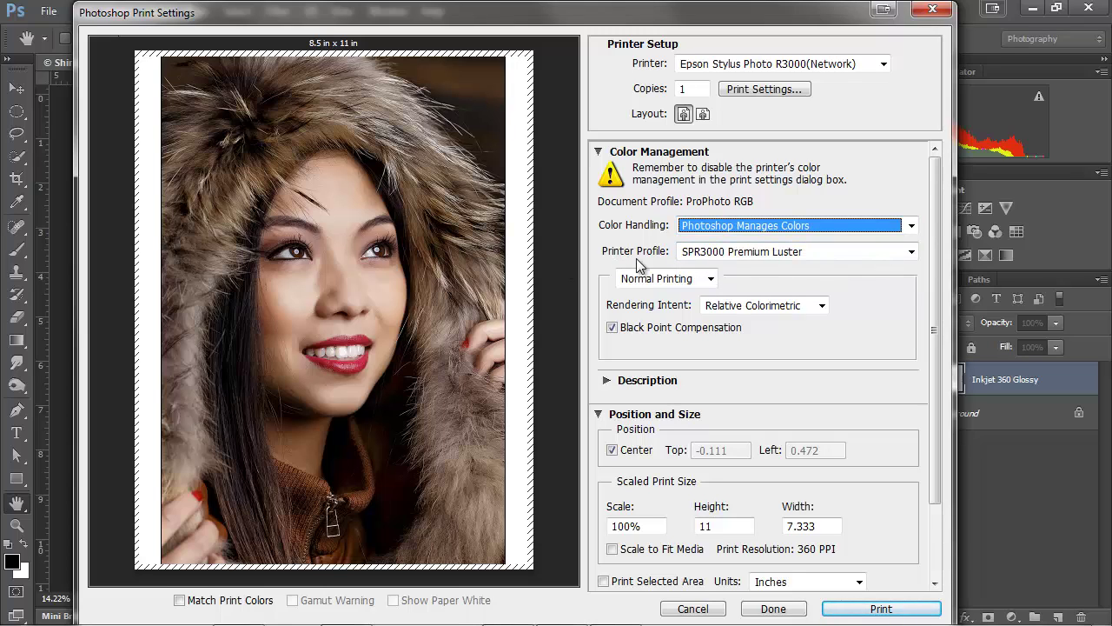
click(911, 252)
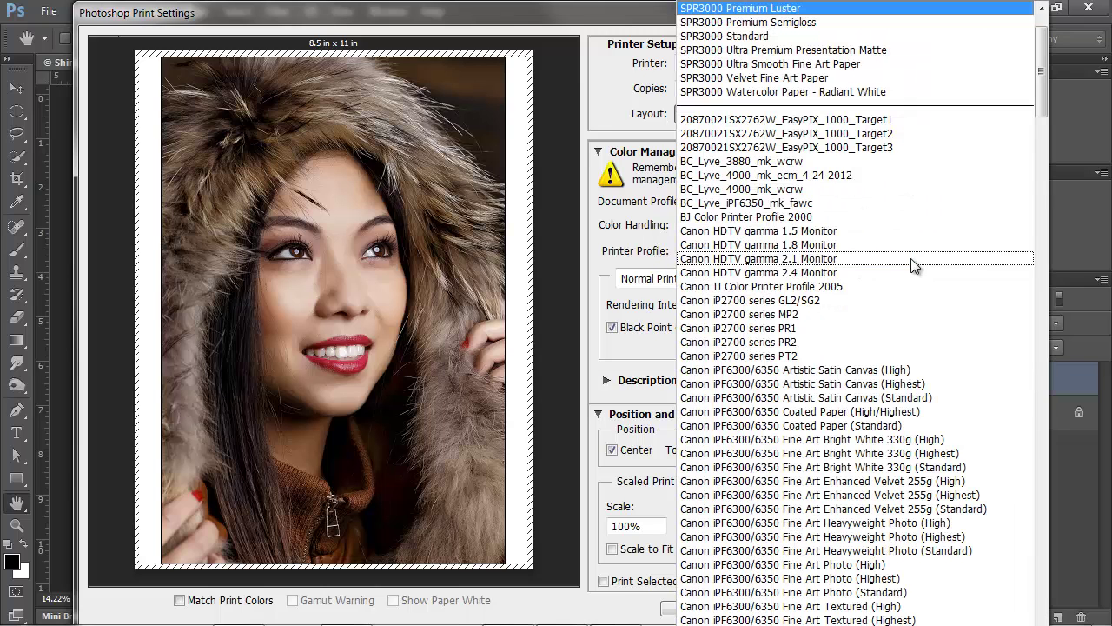
click(800, 10)
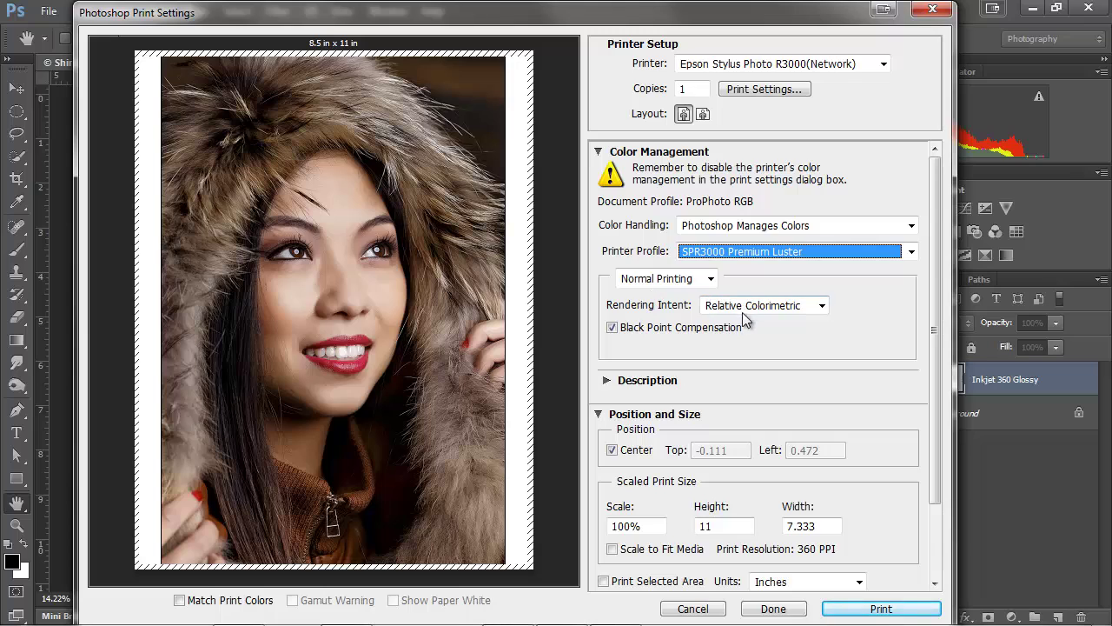
Choose Relative Colorimetric as the rendering intent, keeping Black Point Compensation on.
click(822, 306)
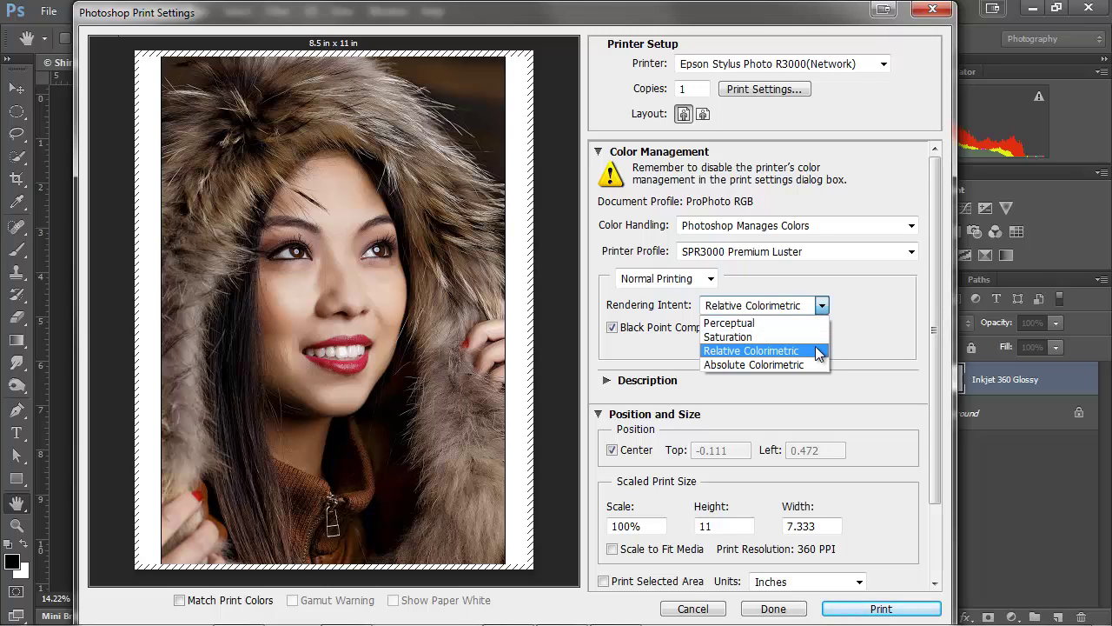
click(817, 351)
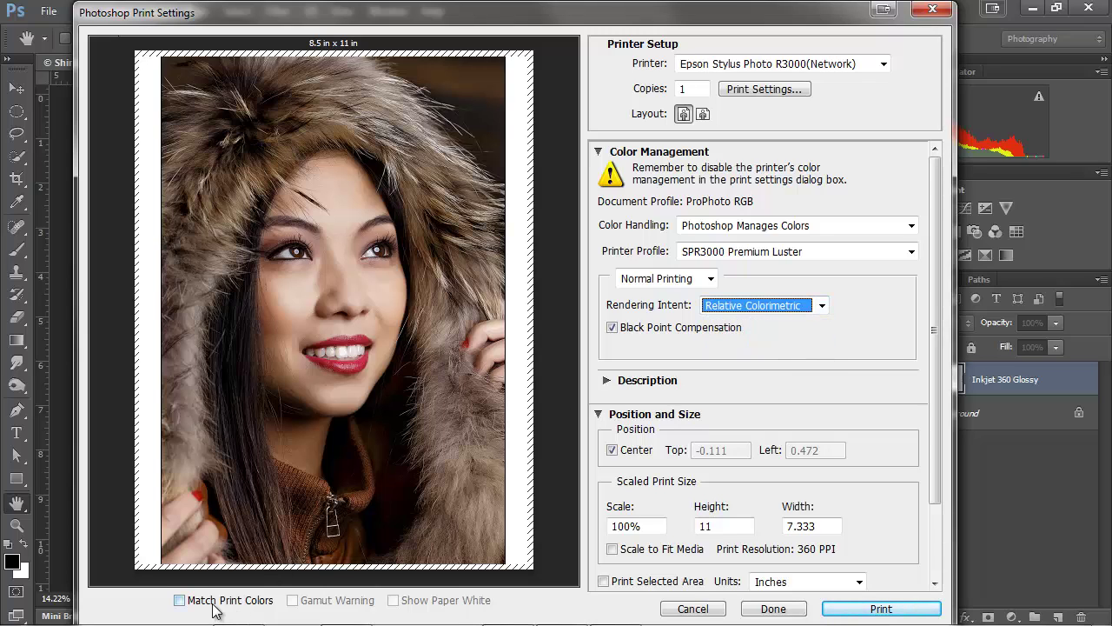
click(180, 600)
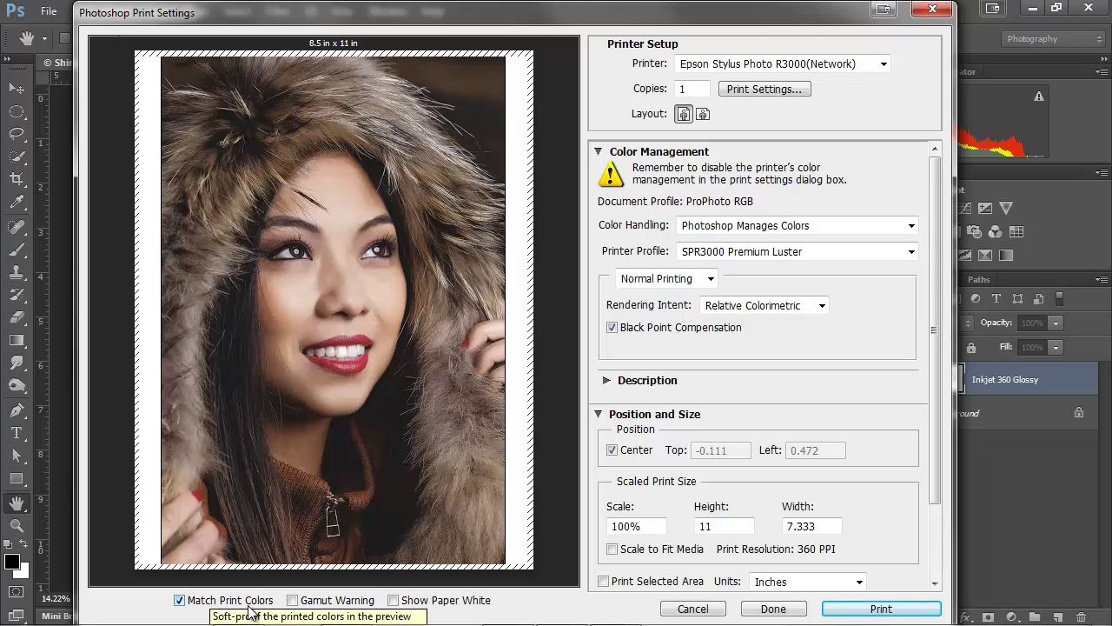
click(293, 600)
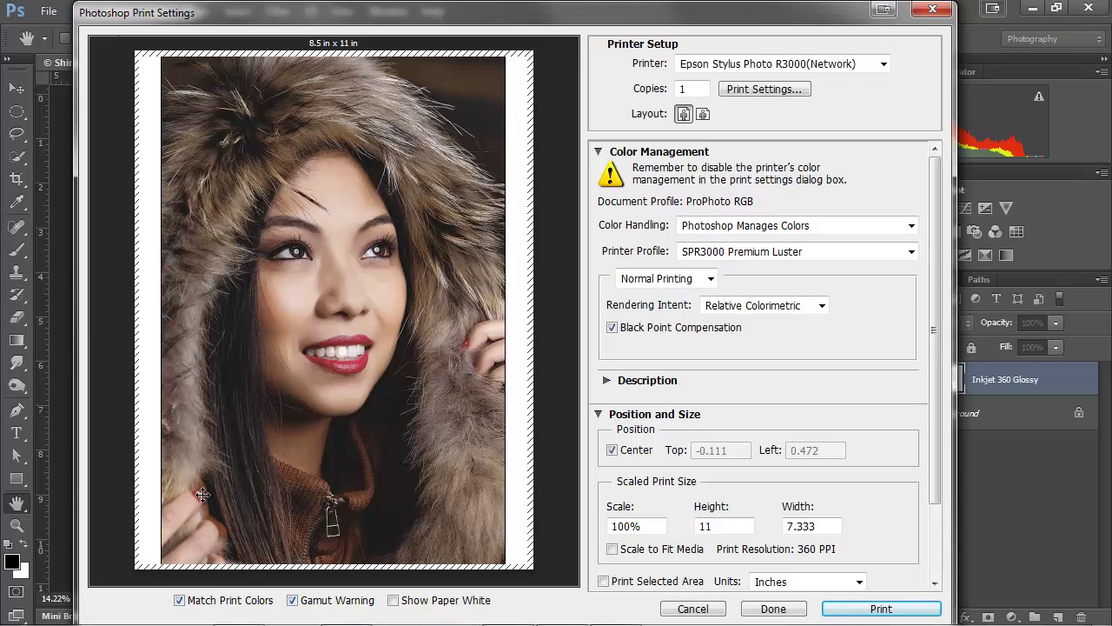
click(394, 600)
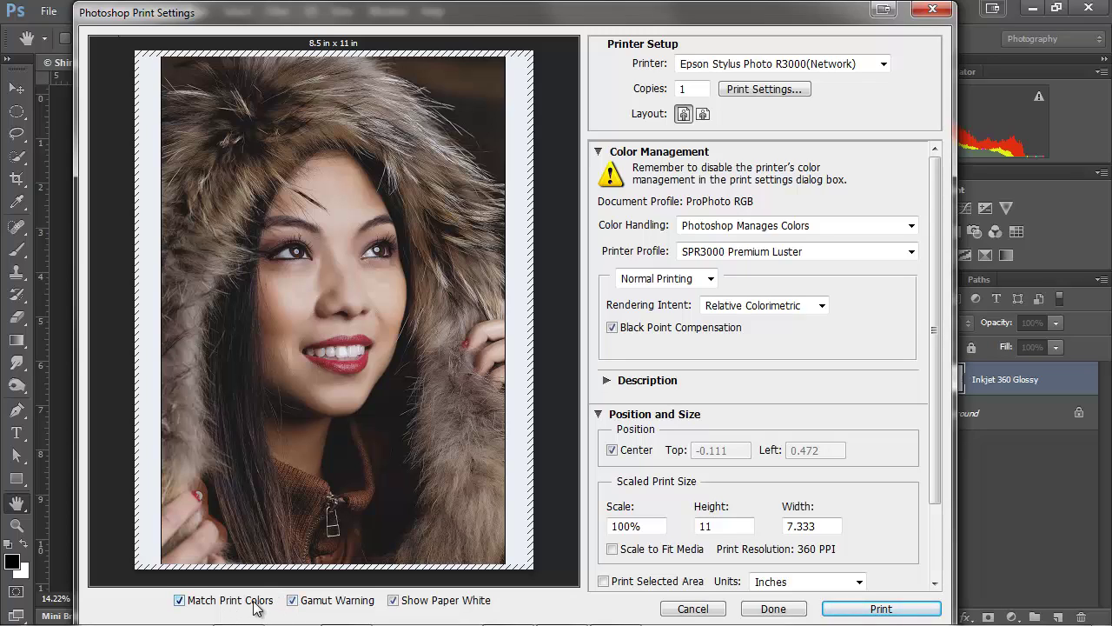
click(185, 606)
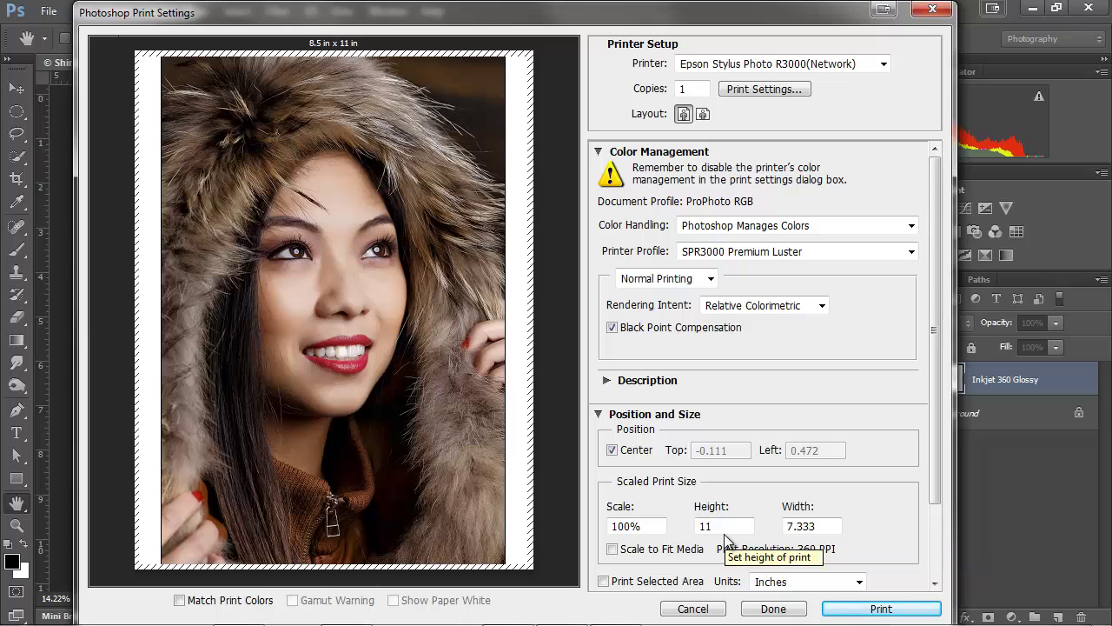
click(612, 549)
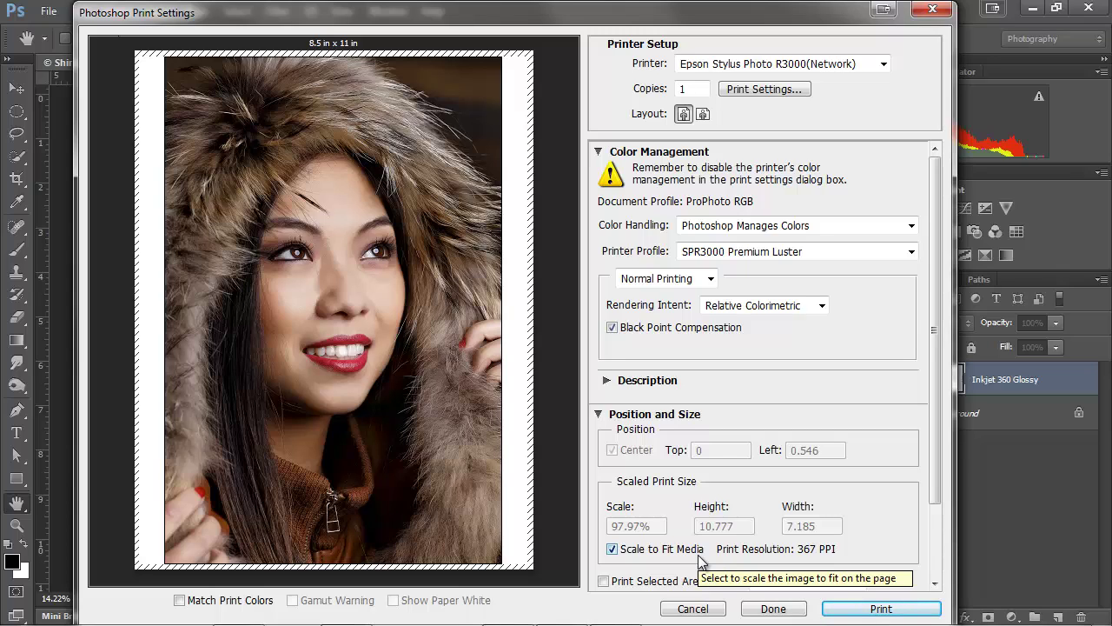
click(640, 554)
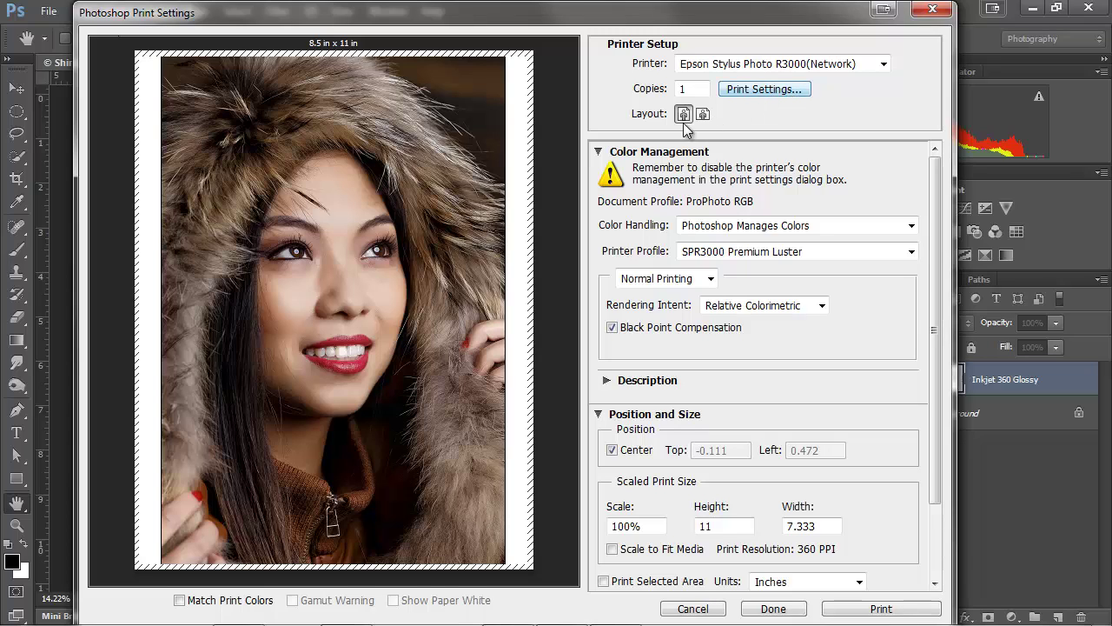
In the Epson driver's settings, set Media Type to Photo Paper > Ultra Premium Photo Paper Luster.
click(758, 91)
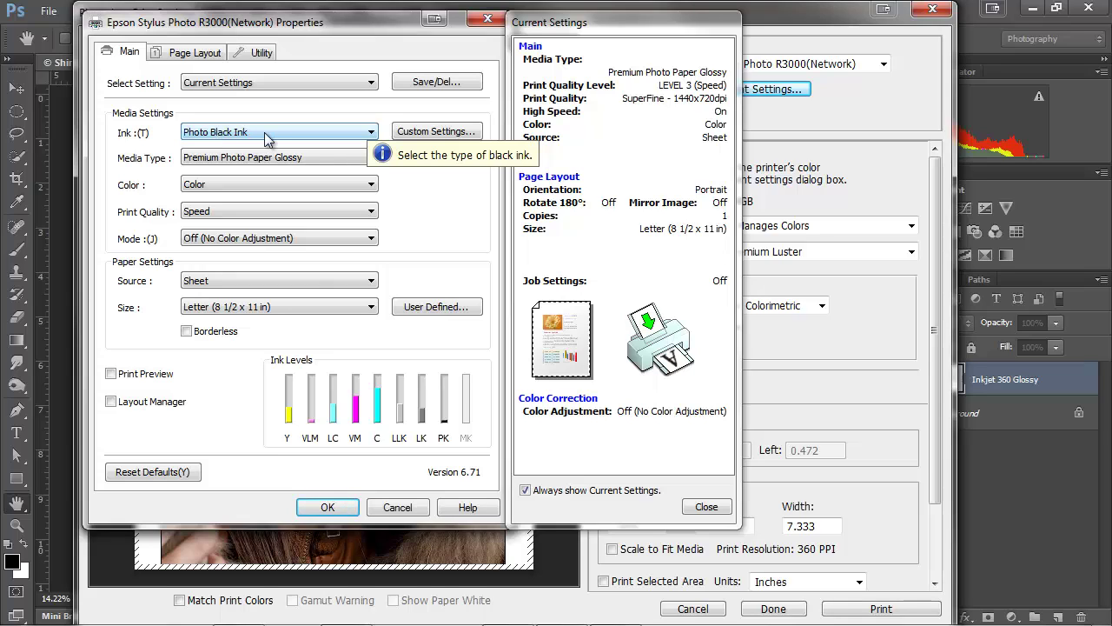
click(323, 165)
mouse_move(319, 176)
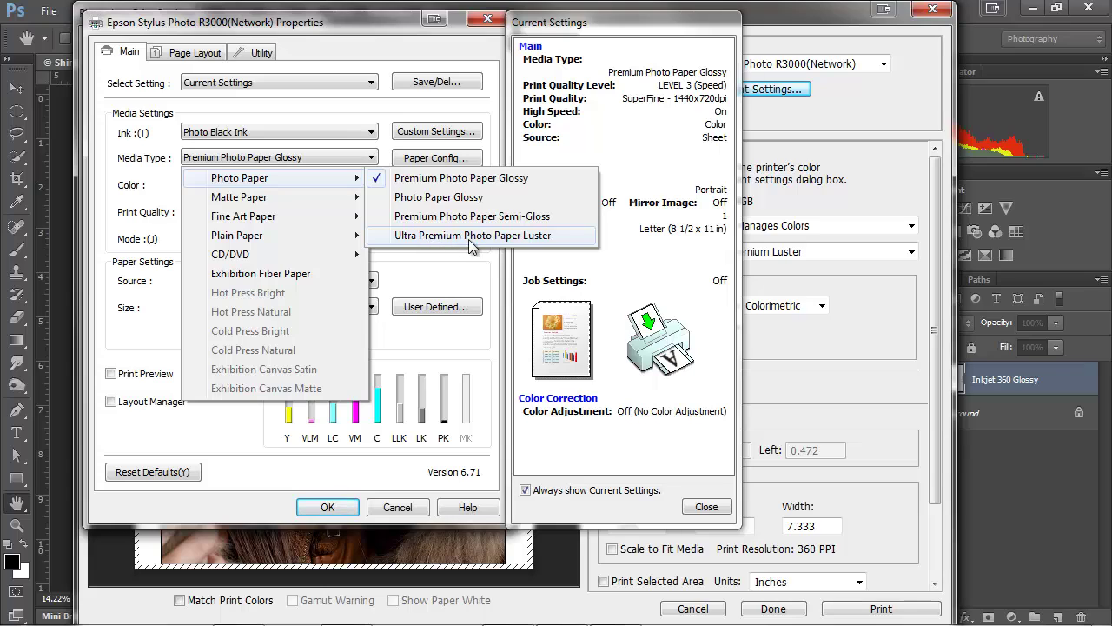
click(548, 236)
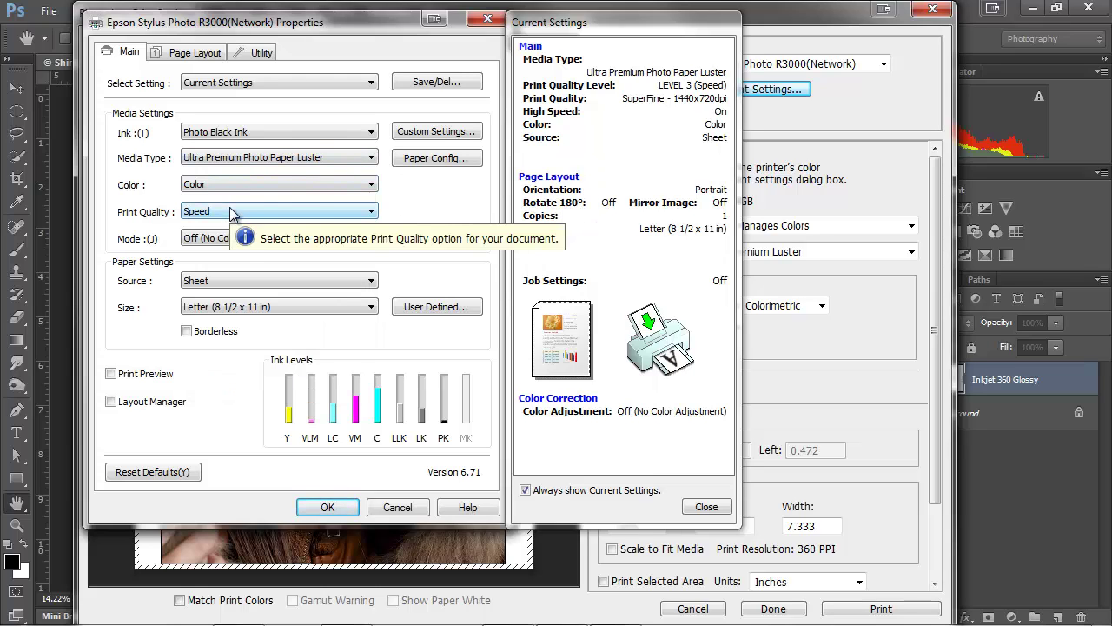
click(281, 213)
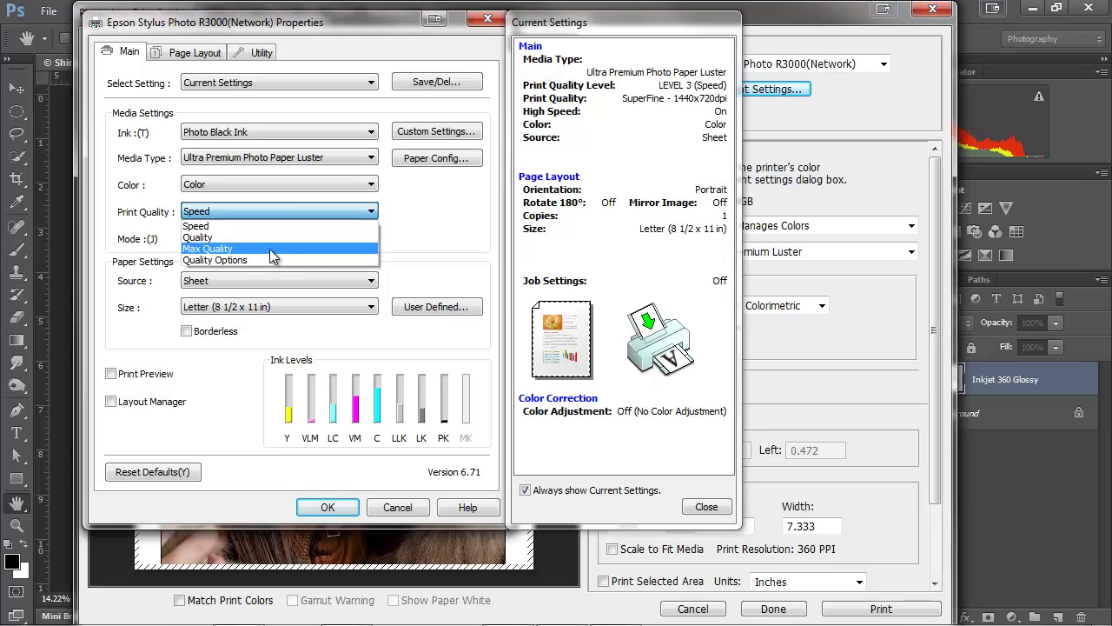
Raise Quality Options to LEVEL 5 (Max Quality), SuperPhoto 5760x1440dpi, with High Speed kept on.
click(263, 258)
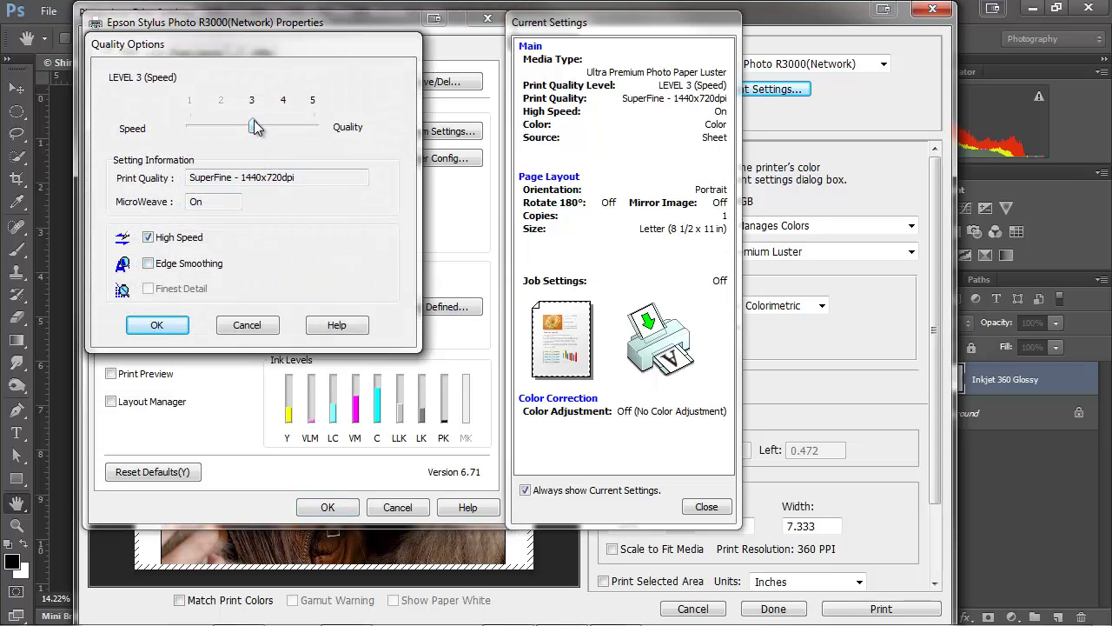
drag(254, 128, 316, 129)
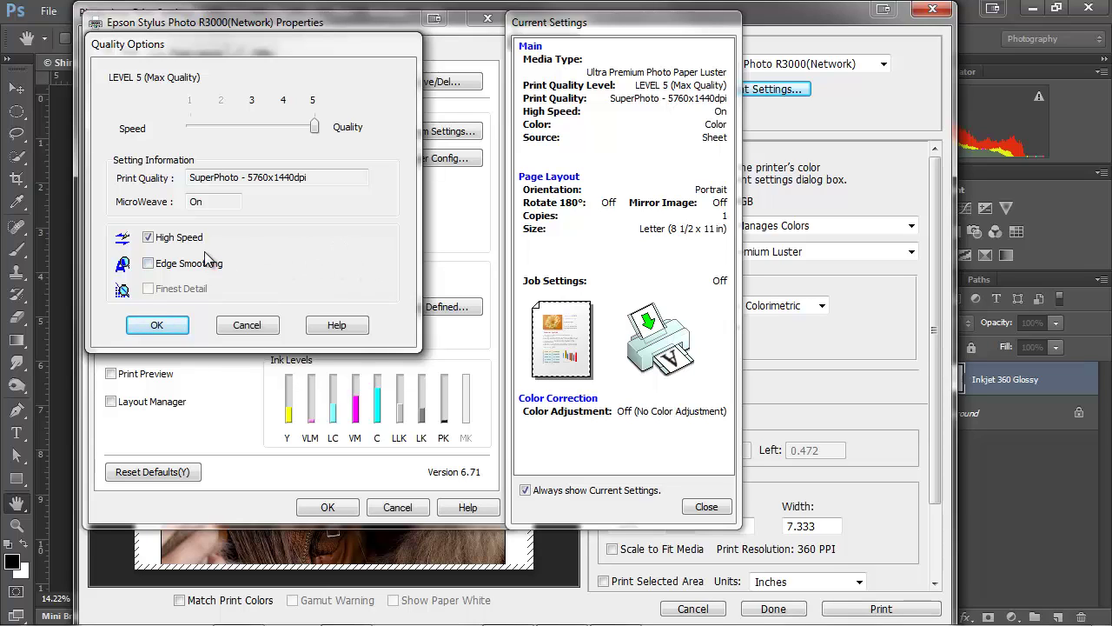
mouse_move(171, 240)
Apply the max quality options, leaving colour Mode at Off (No Color Adjustment) and Source at Sheet.
click(157, 325)
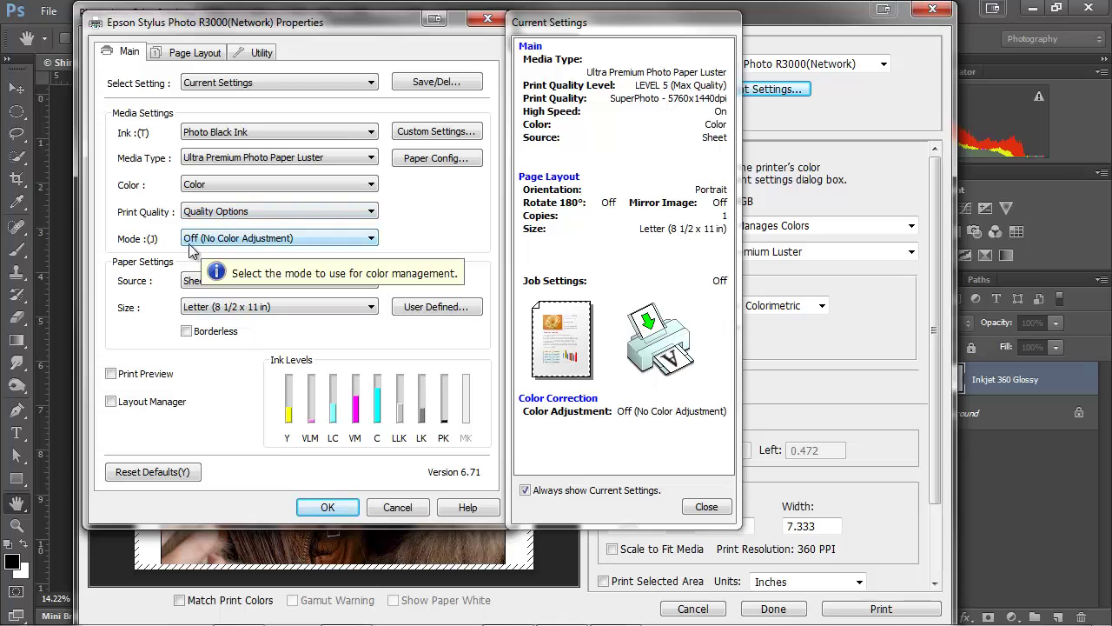
click(271, 239)
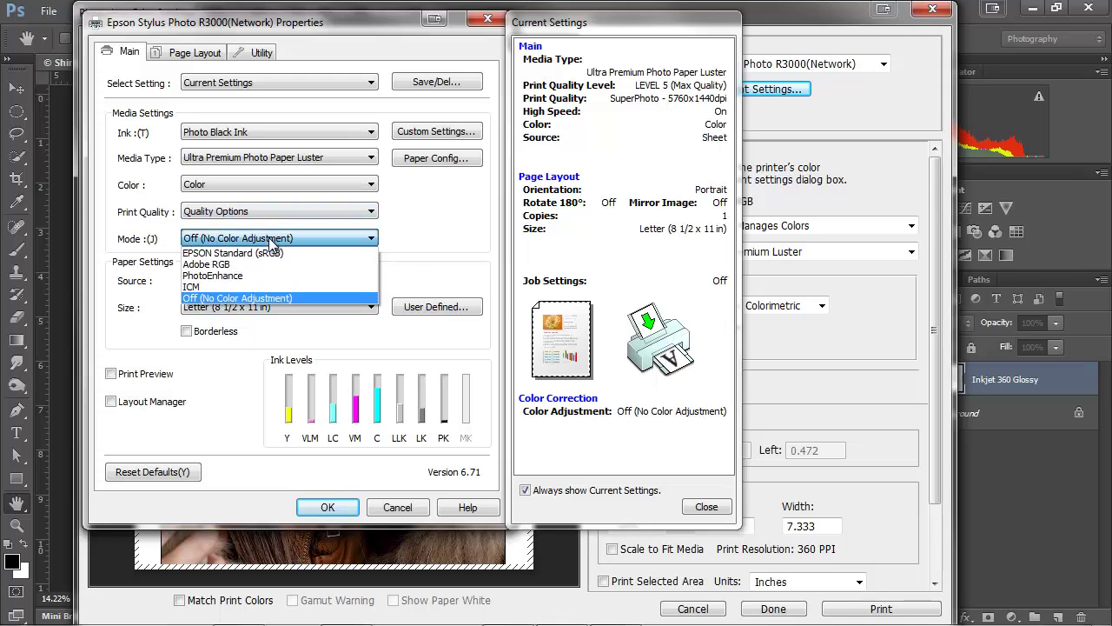
click(260, 298)
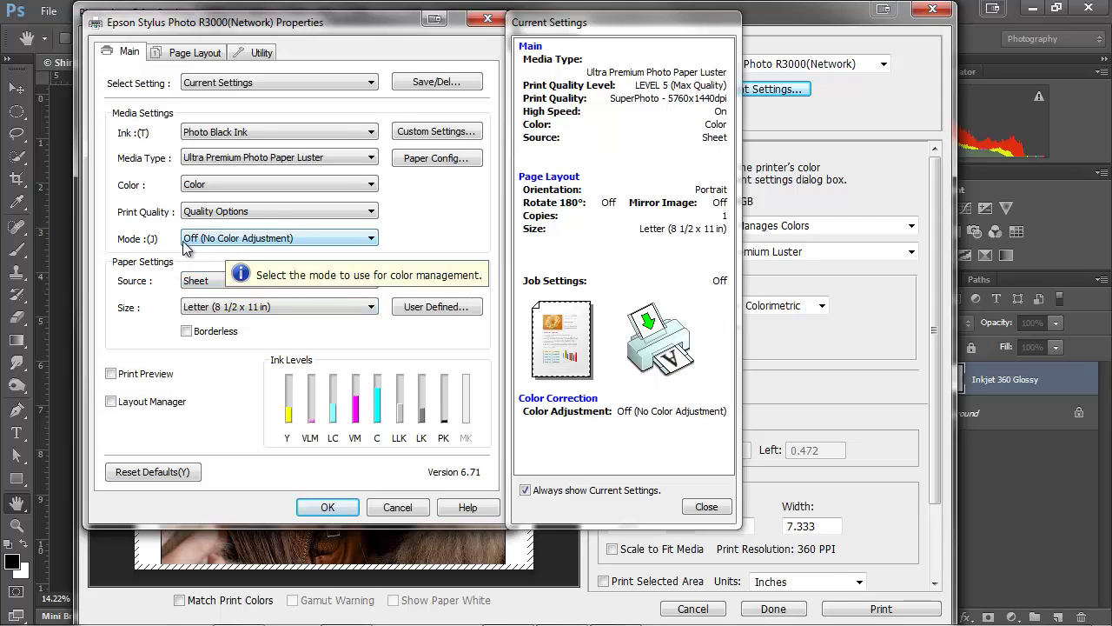
click(247, 287)
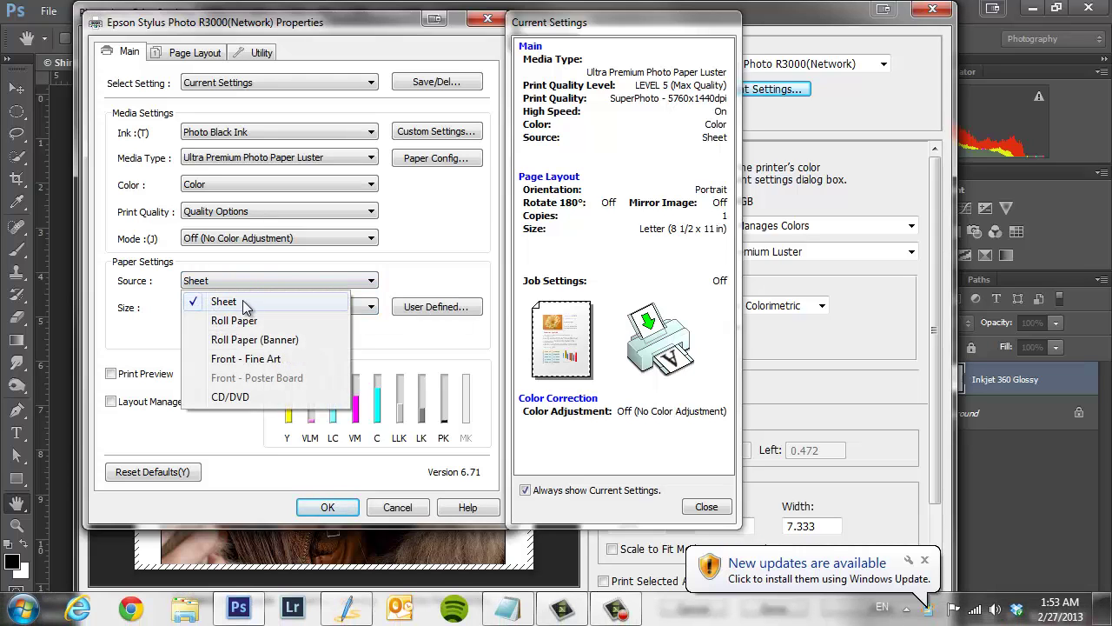
click(320, 263)
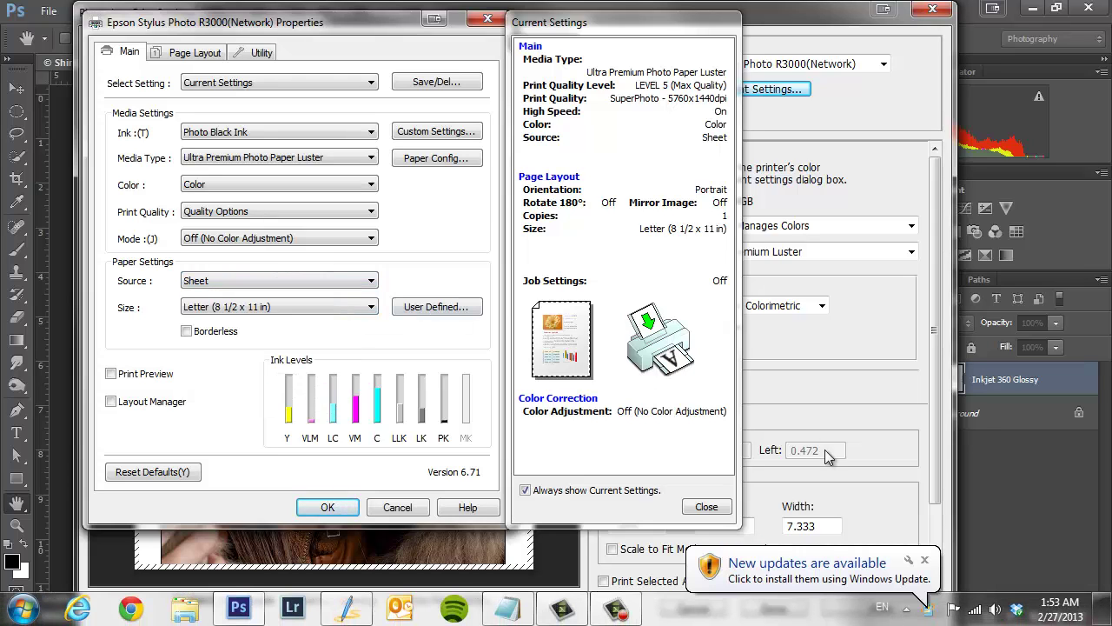
click(924, 558)
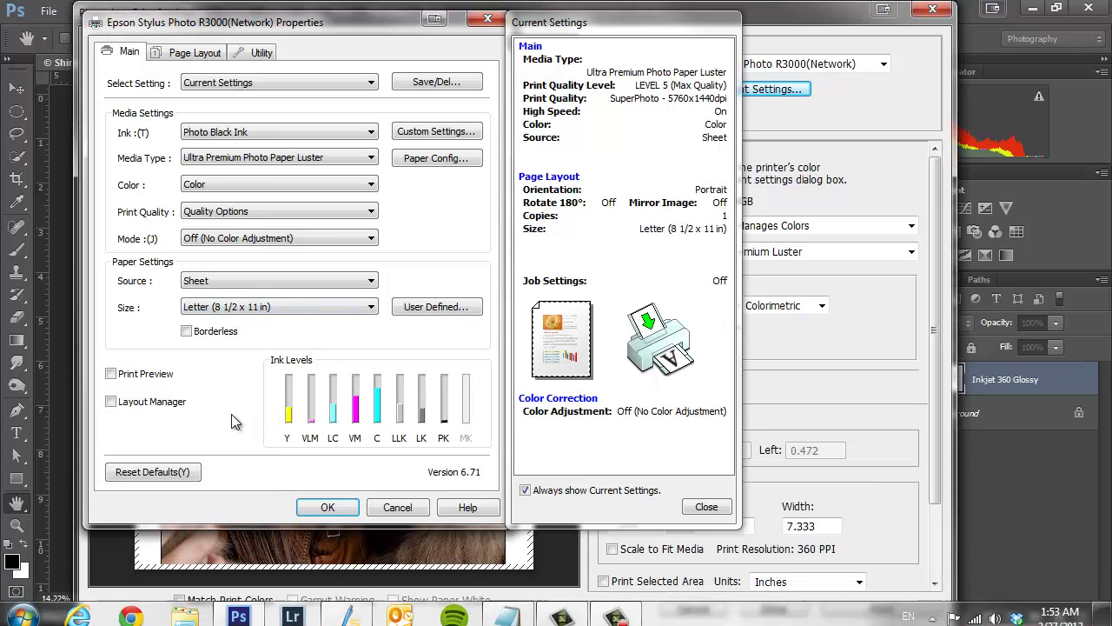
click(276, 313)
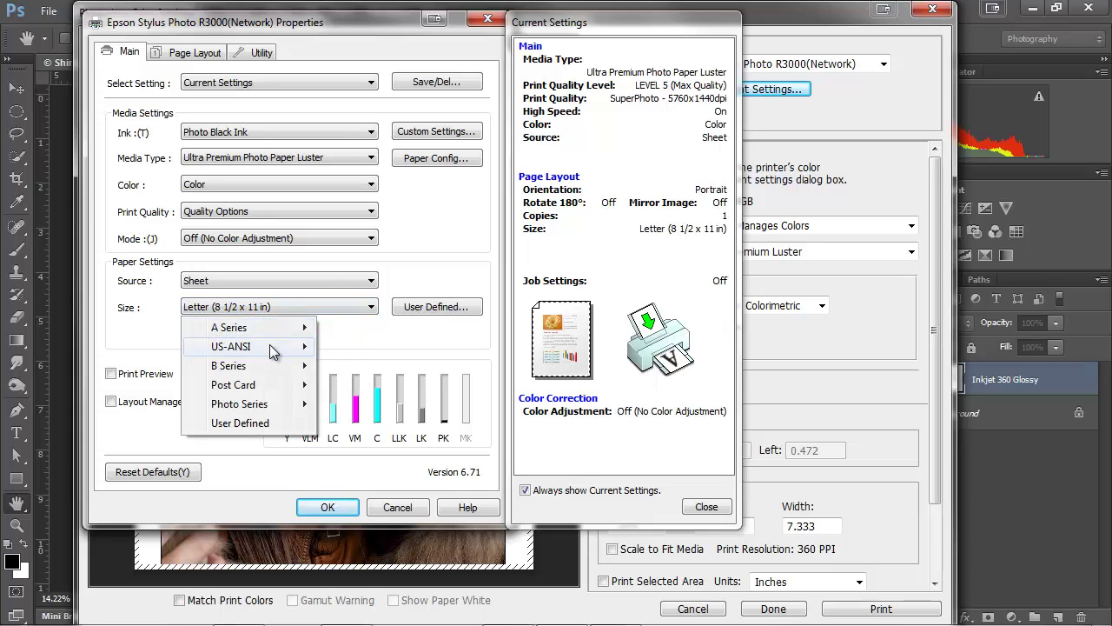
mouse_move(285, 350)
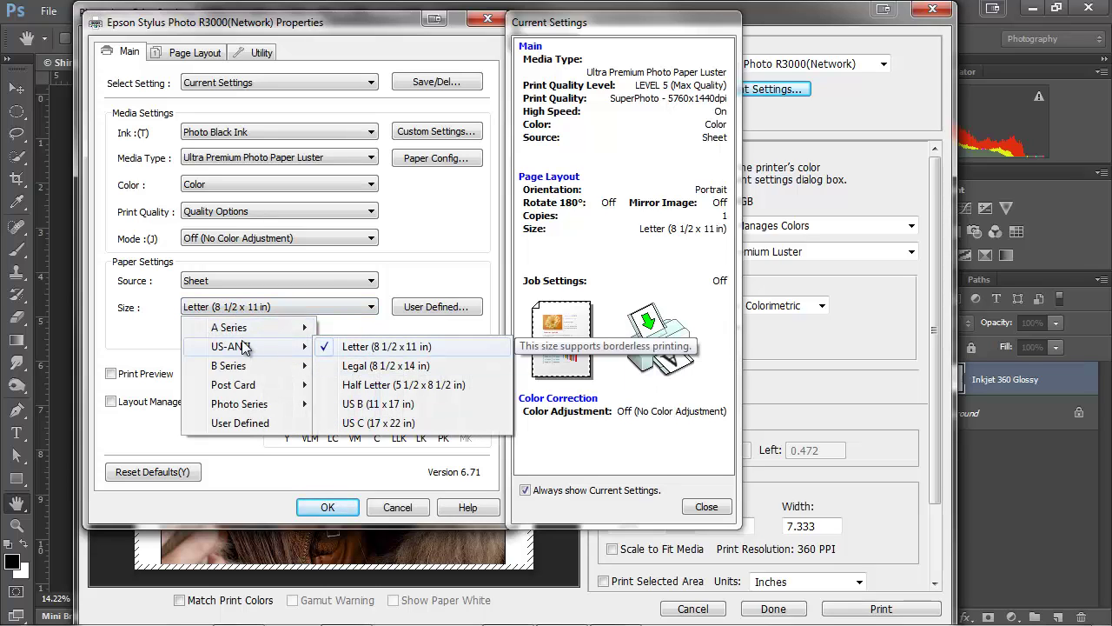
click(376, 346)
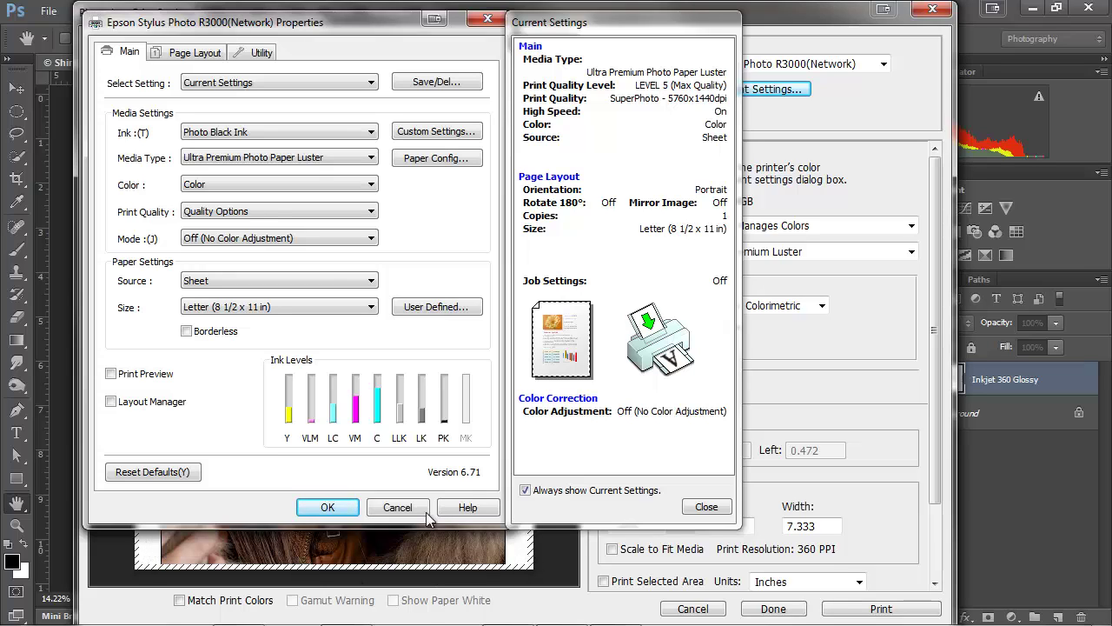
Enable Borderless printing, accept the quality warning, and keep Expansion on Auto Expand at Max.
click(187, 332)
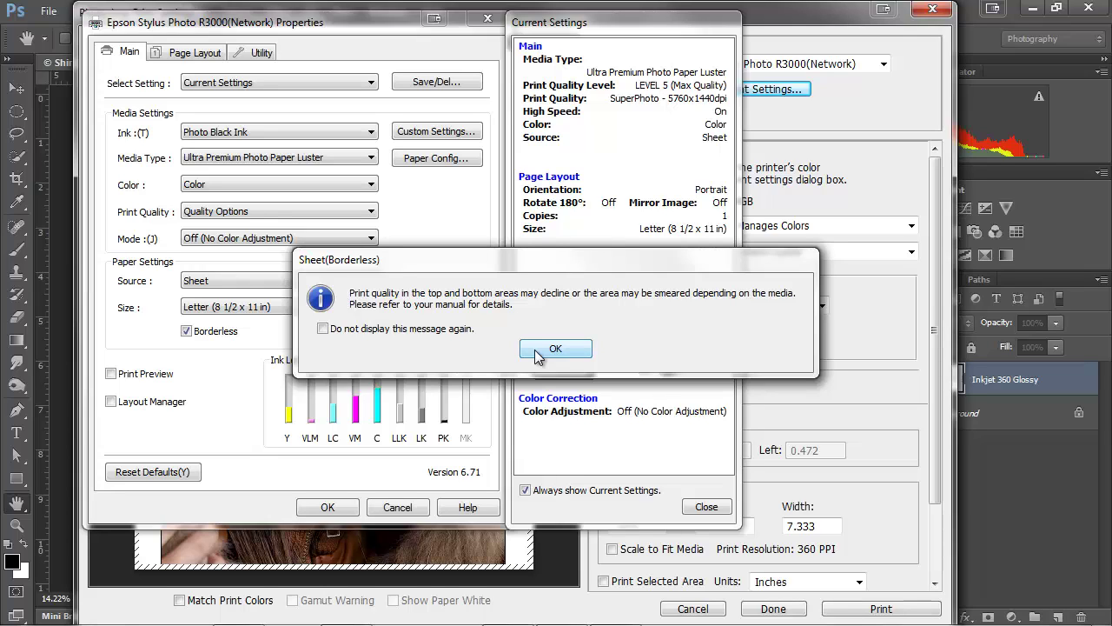
click(538, 355)
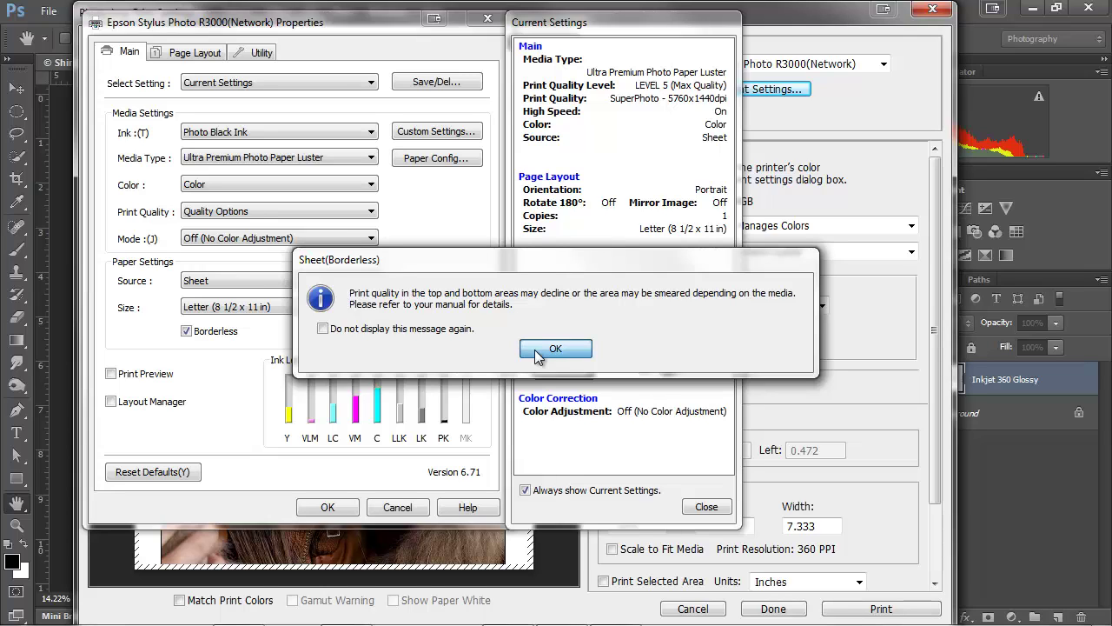
click(536, 350)
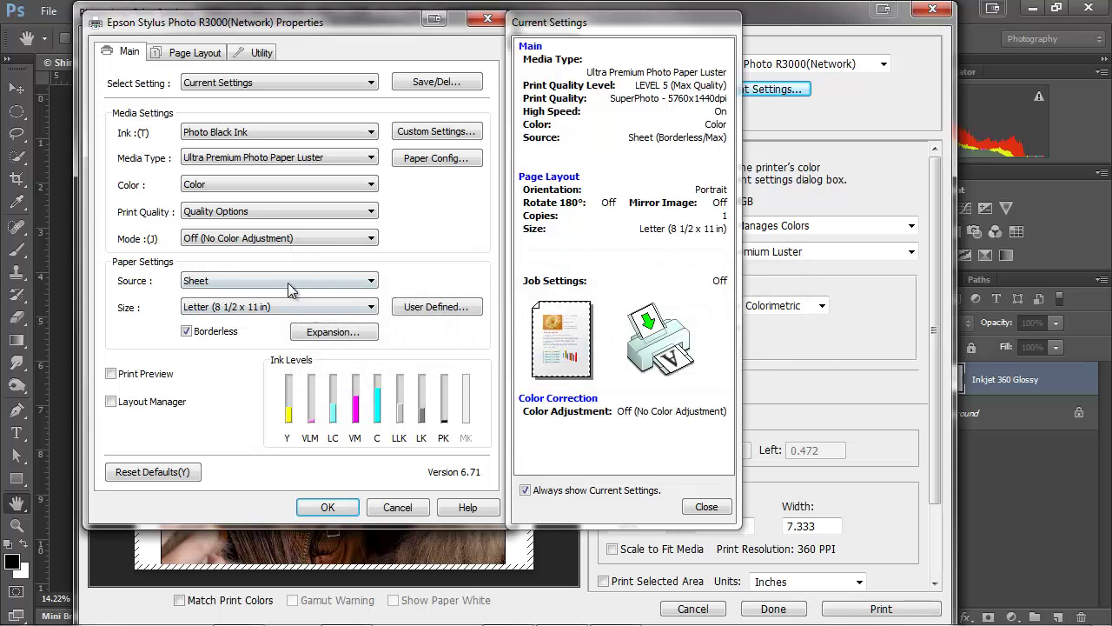
click(303, 339)
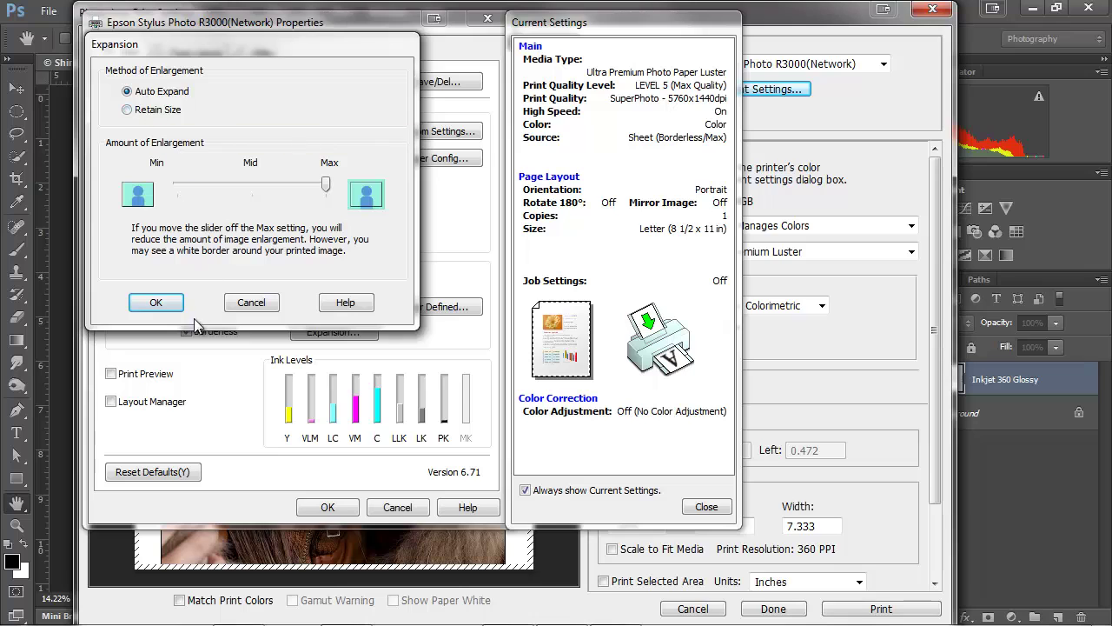
click(154, 303)
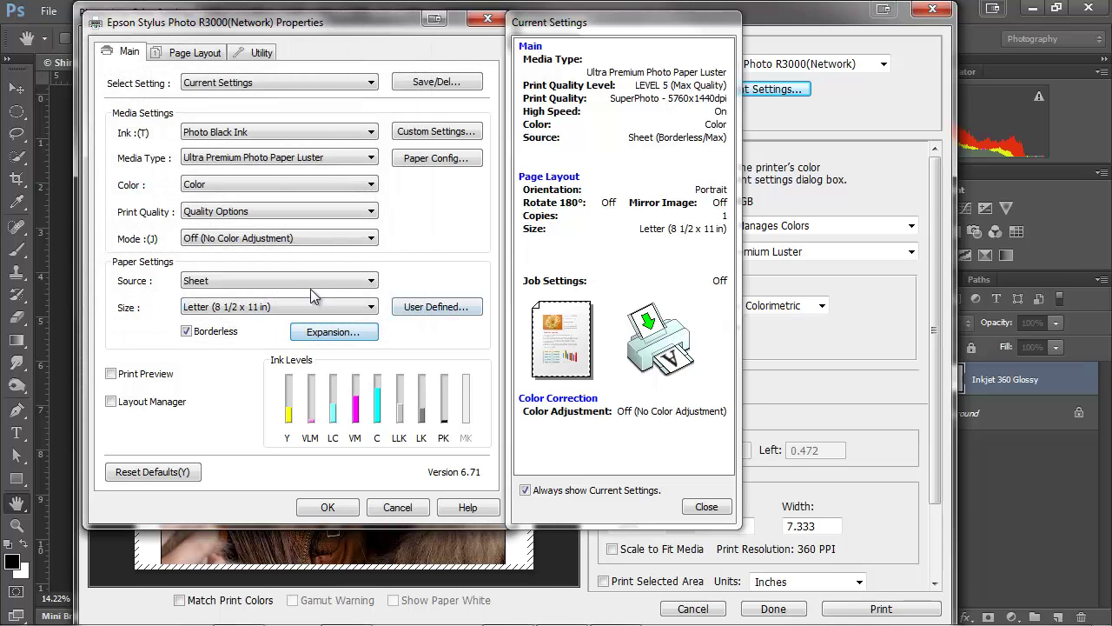
Enable Reduce/Enlarge with Fit to Page on the Letter page, then apply the Epson driver settings.
click(189, 53)
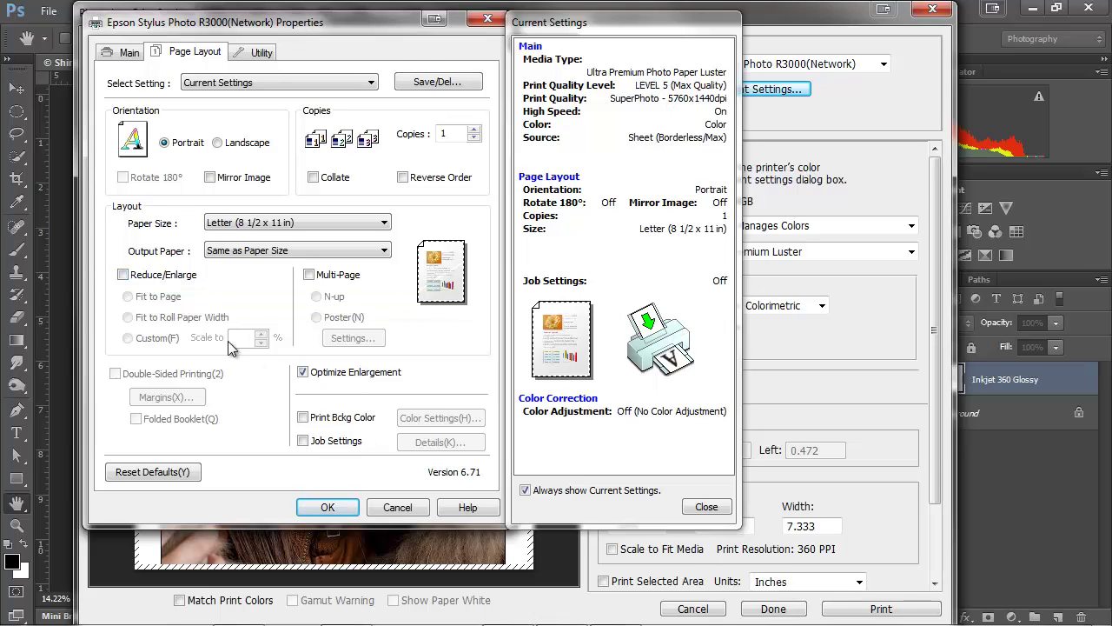
click(123, 274)
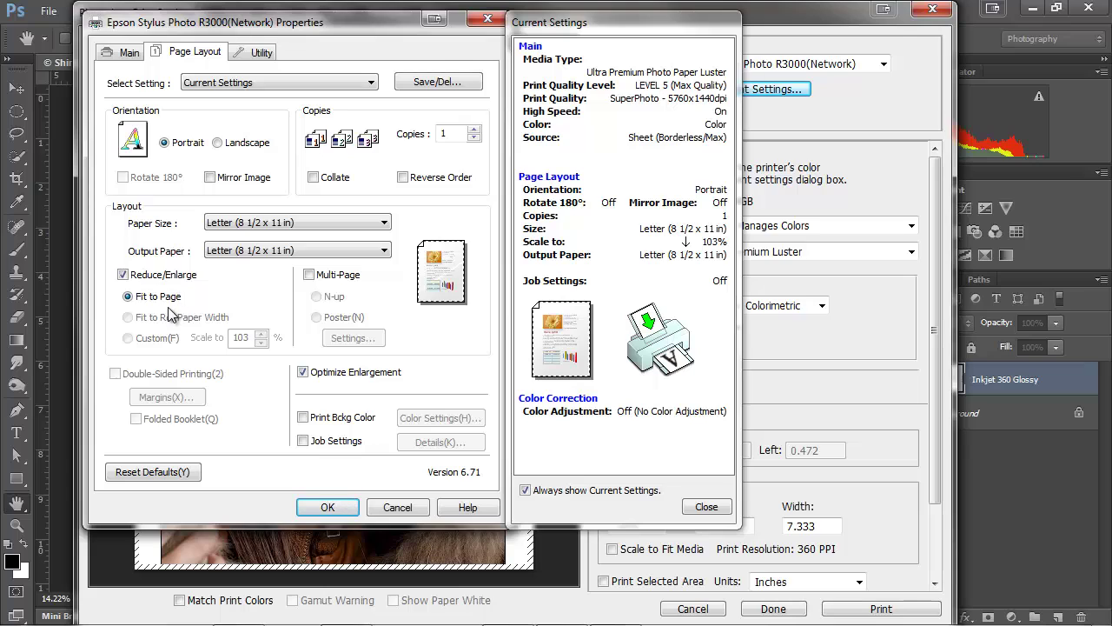
click(127, 59)
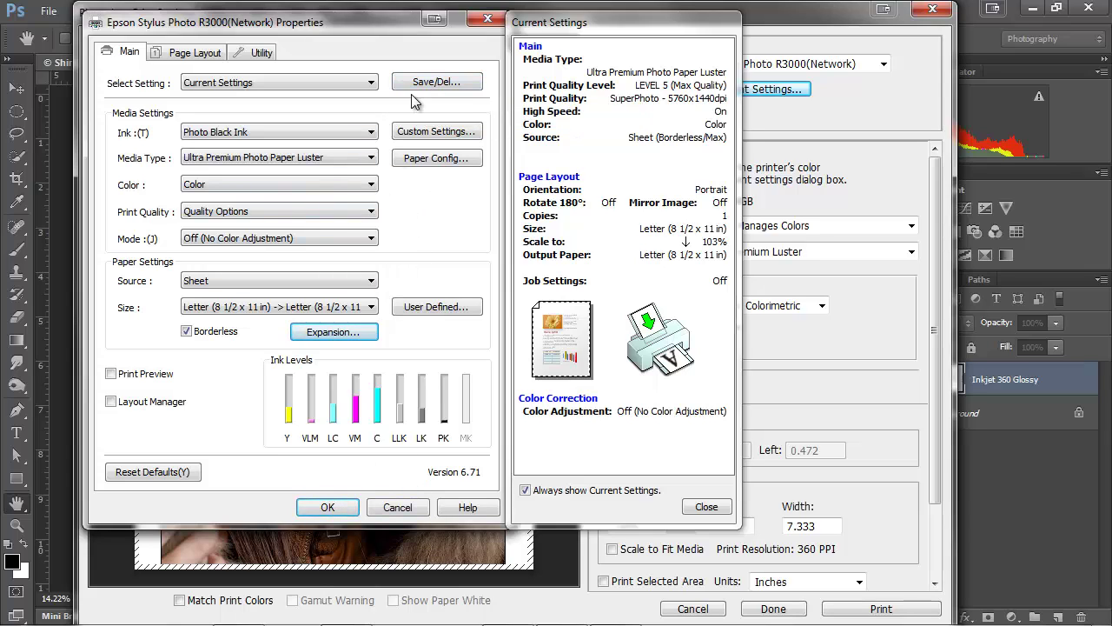
click(335, 512)
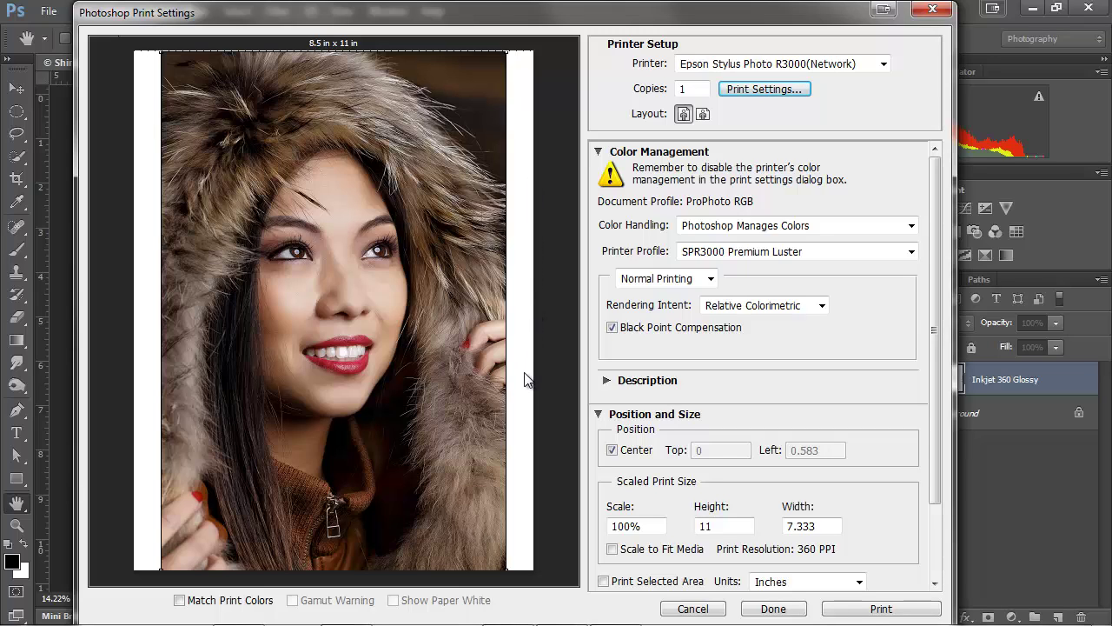
Reopen the Epson driver settings and turn off Borderless printing.
click(757, 88)
click(216, 336)
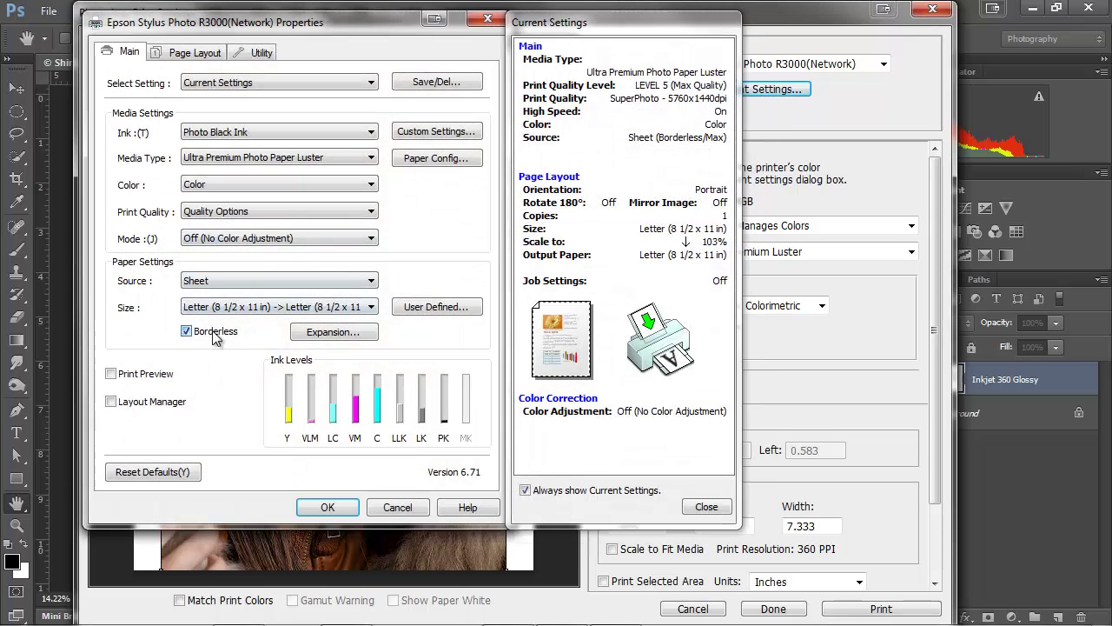
click(324, 508)
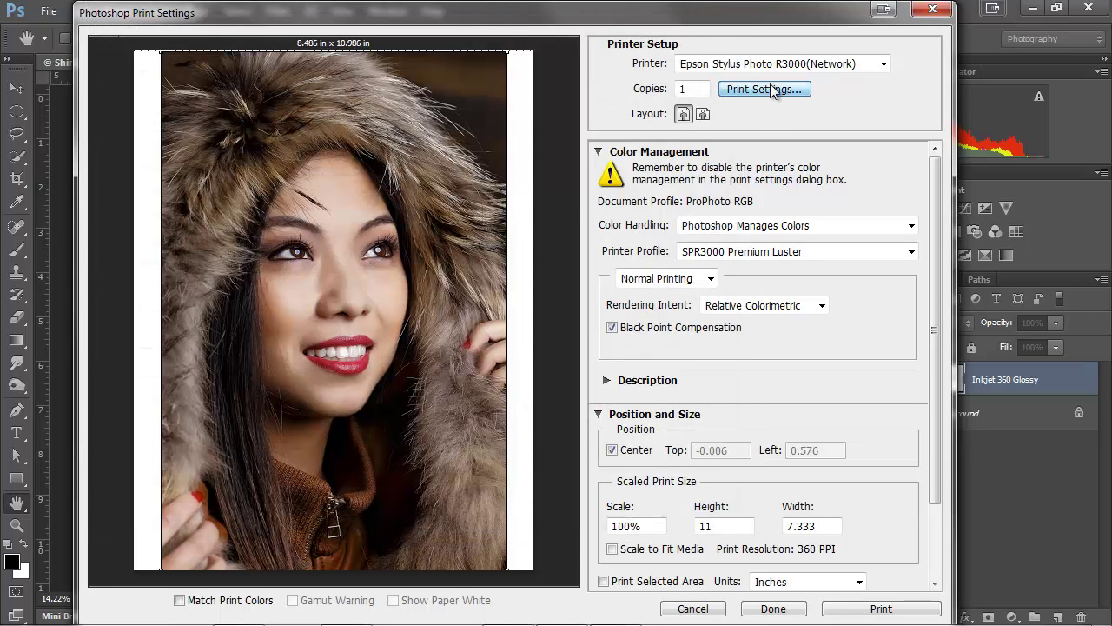
Reopen the driver and uncheck Reduce/Enlarge on the Page Layout tab.
click(770, 89)
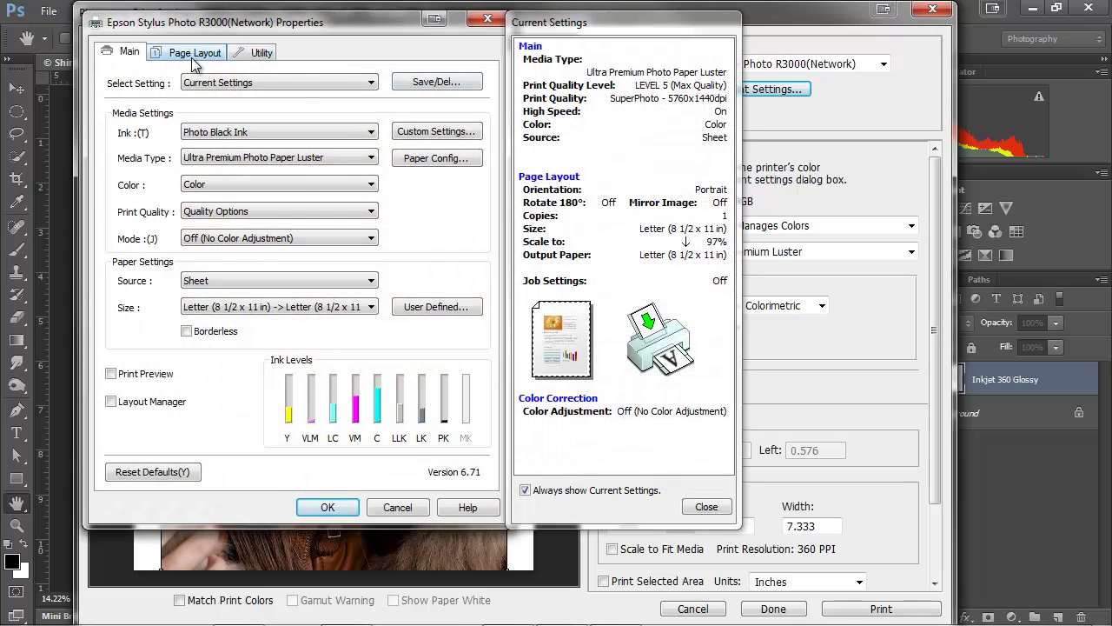
click(192, 54)
click(162, 274)
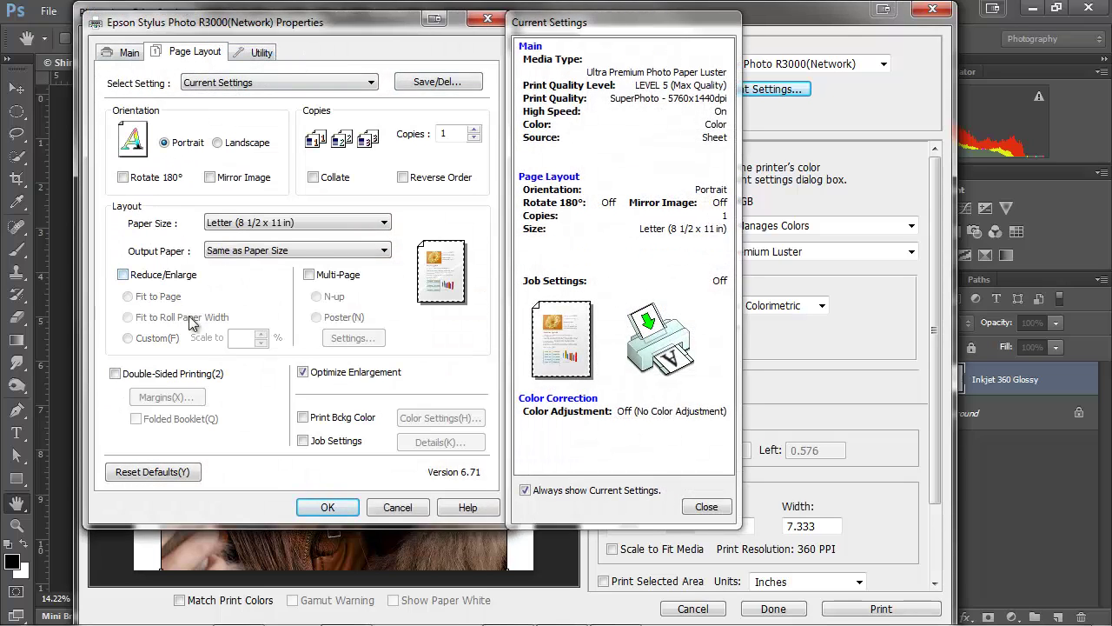
click(327, 507)
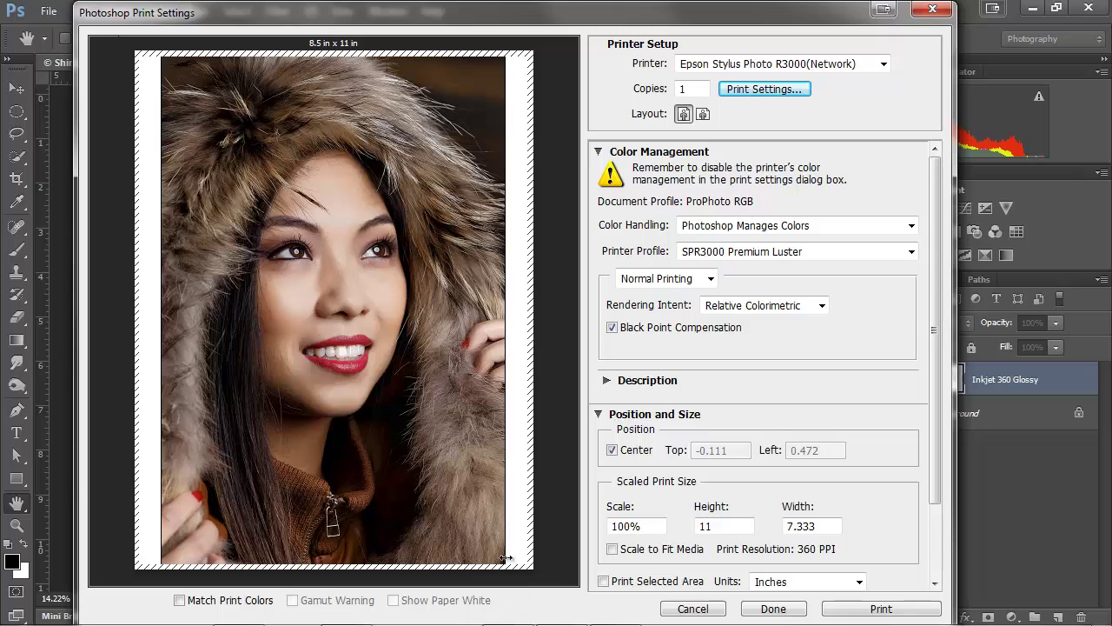
Reopen the driver and set Page Layout to Reduce/Enlarge with Fit to Page on Letter.
click(744, 90)
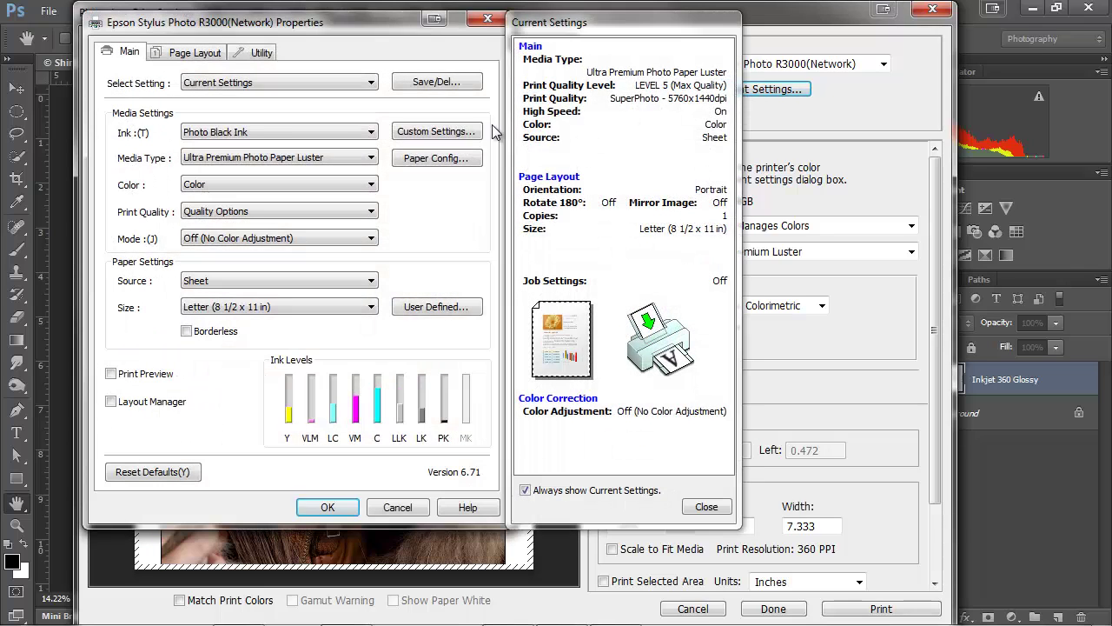
click(196, 58)
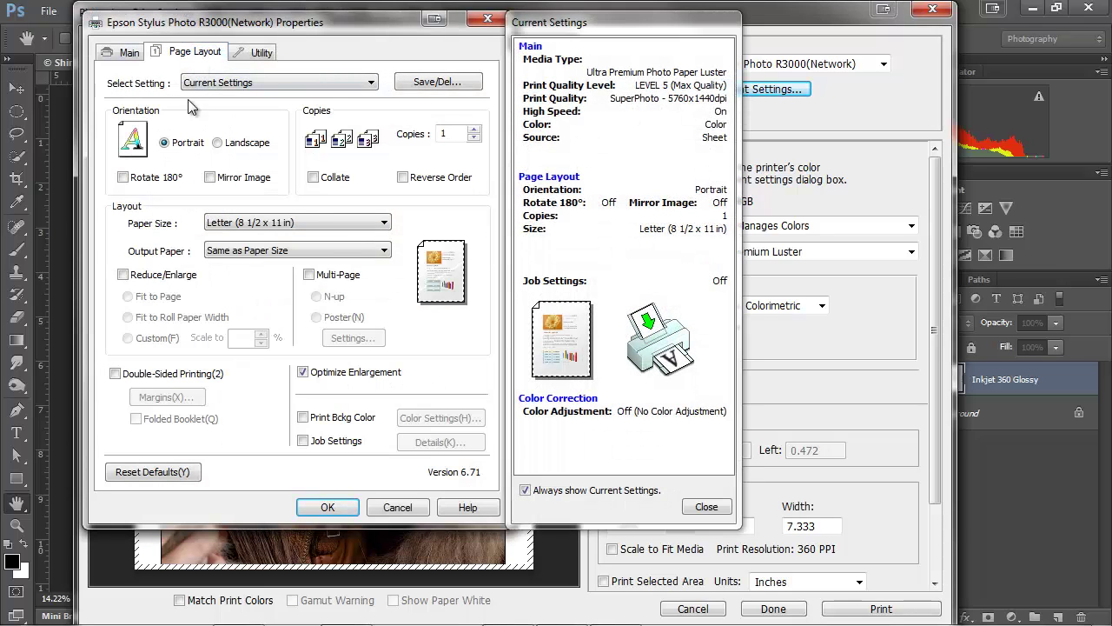
click(122, 275)
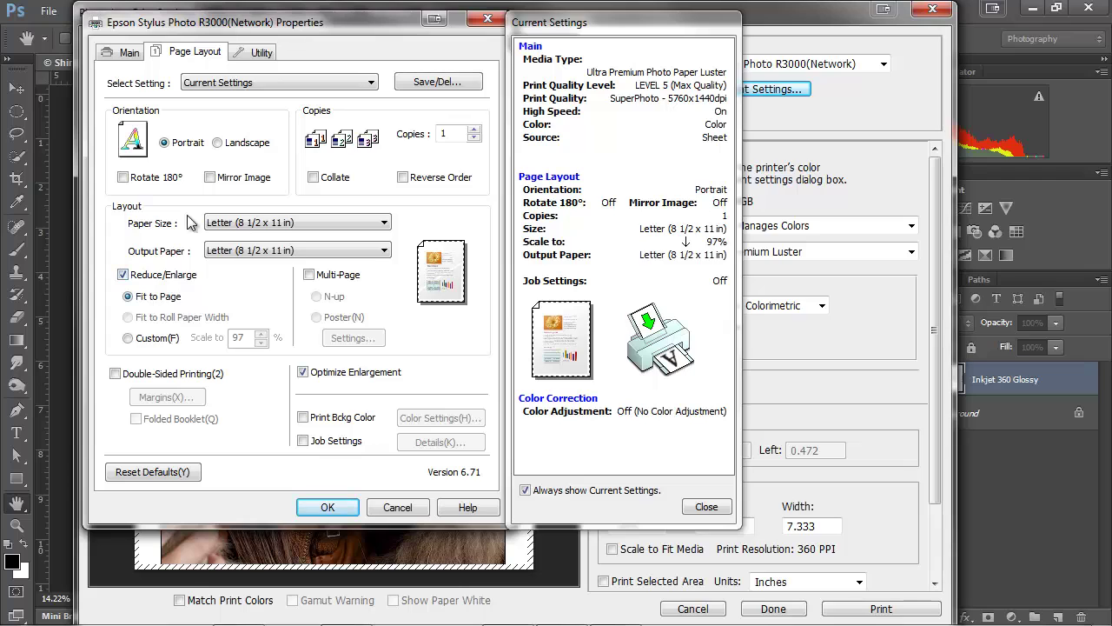
Turn Borderless back on, accept the warning, and confirm the driver settings.
click(129, 53)
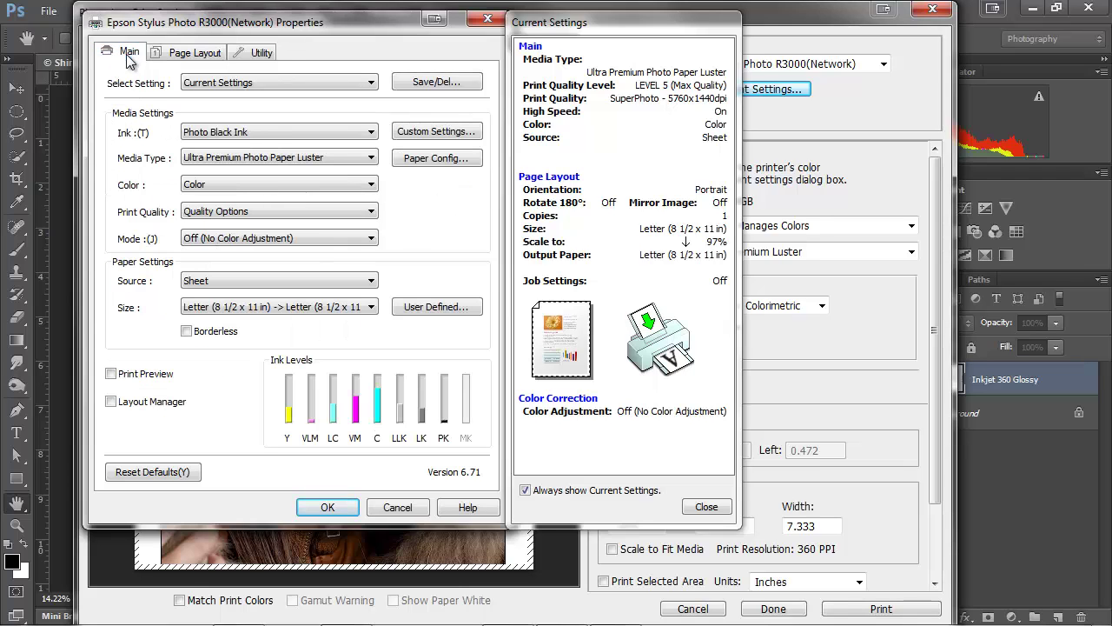
click(188, 334)
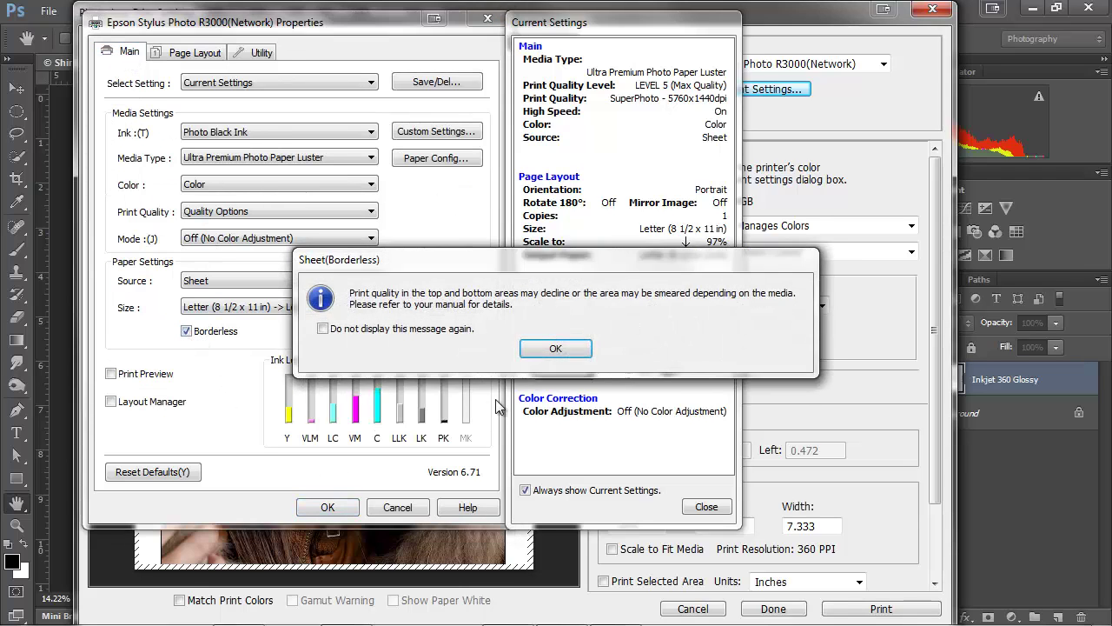
key(Return)
click(327, 507)
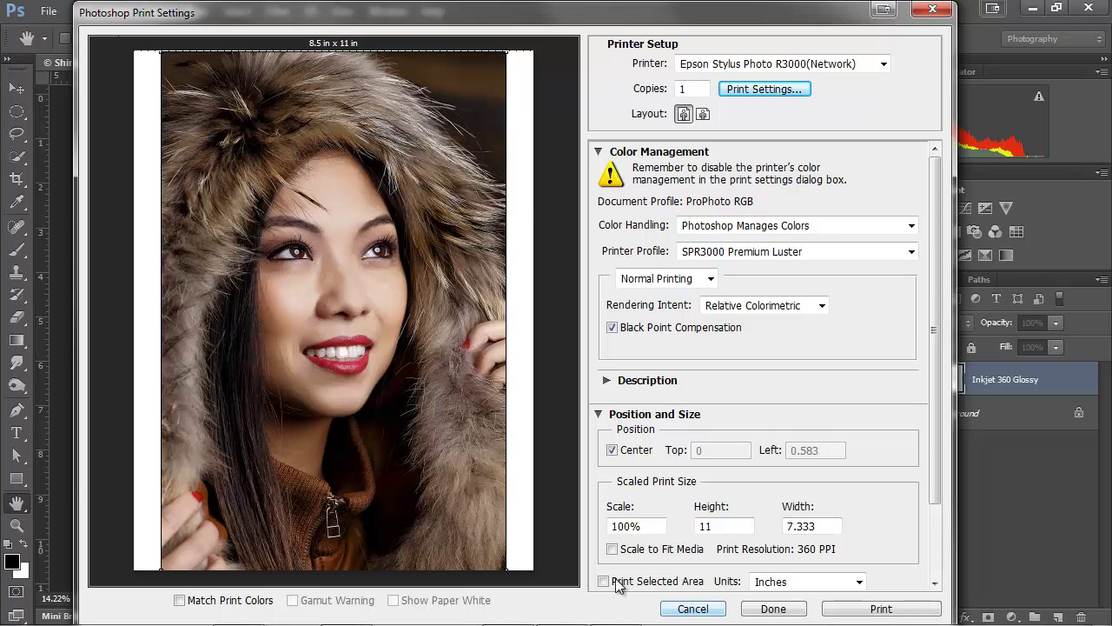
Send the portrait to the Epson R3000, then cancel the print job in progress.
click(852, 612)
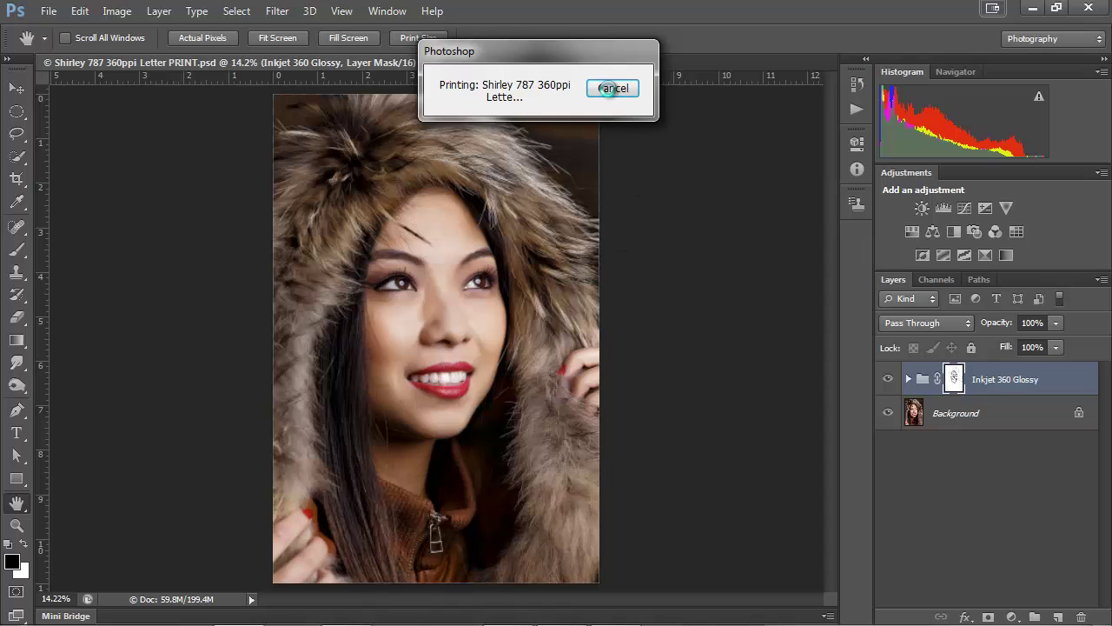
click(612, 88)
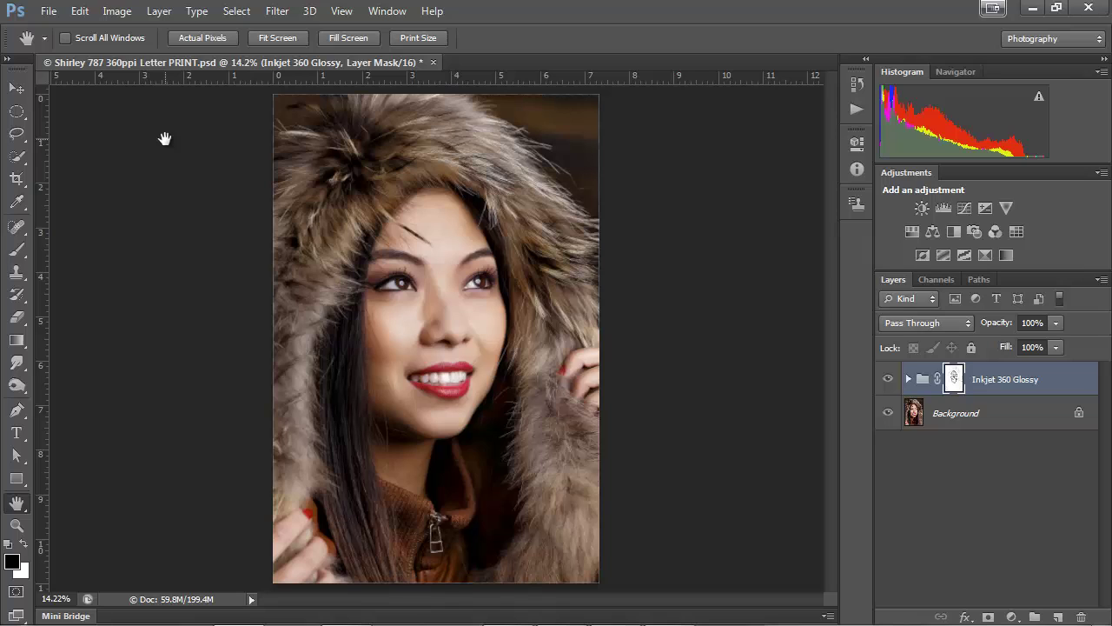
Open File > Print and select the Epson Stylus Pro 3880 (Copy 1) printer.
click(49, 11)
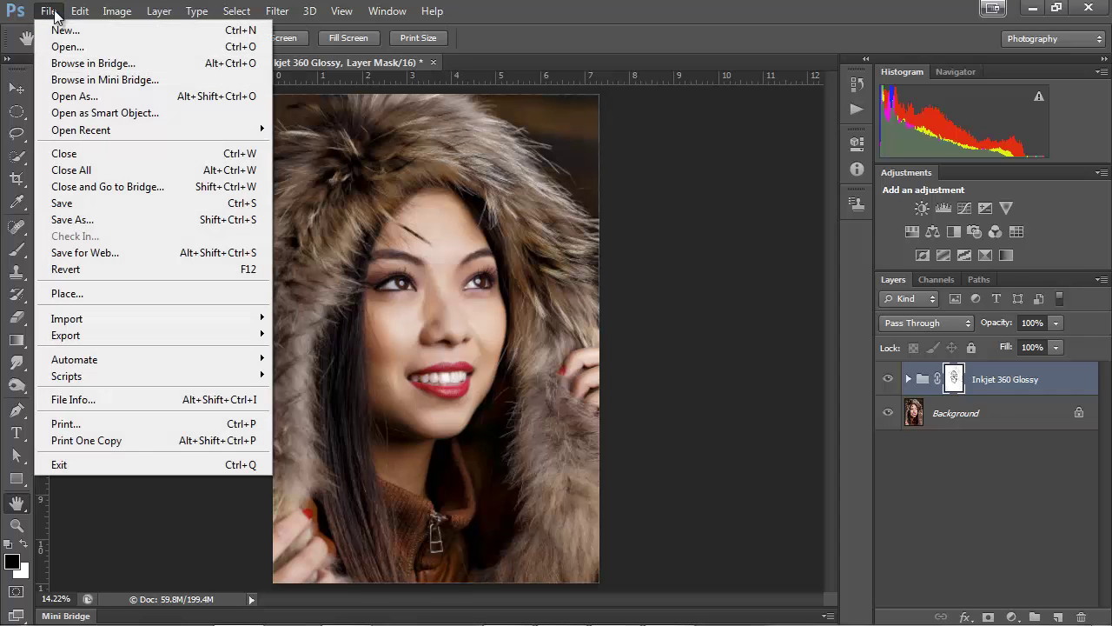
click(118, 424)
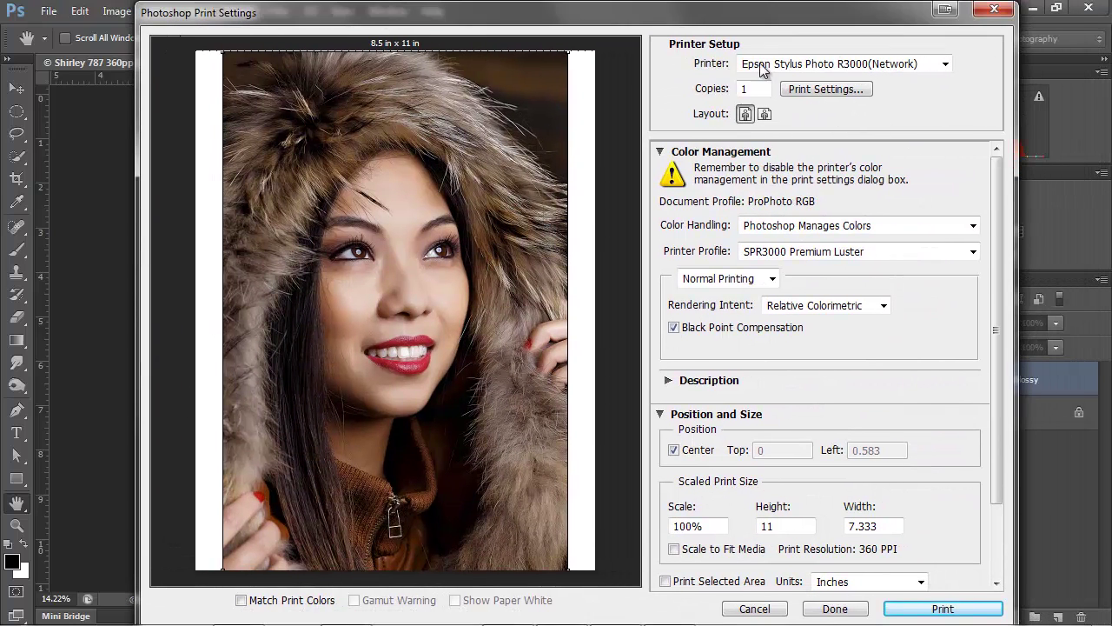
click(830, 64)
click(834, 84)
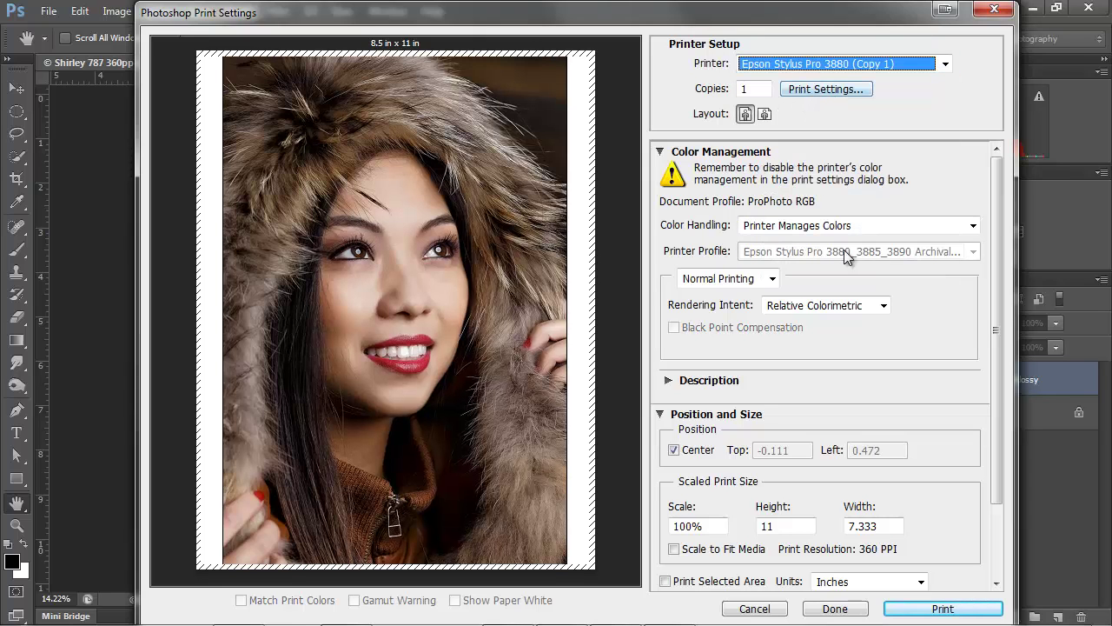
Set Photoshop Manages Colors with the 3880 PremiumLusterPhotoPaper printer profile.
click(779, 228)
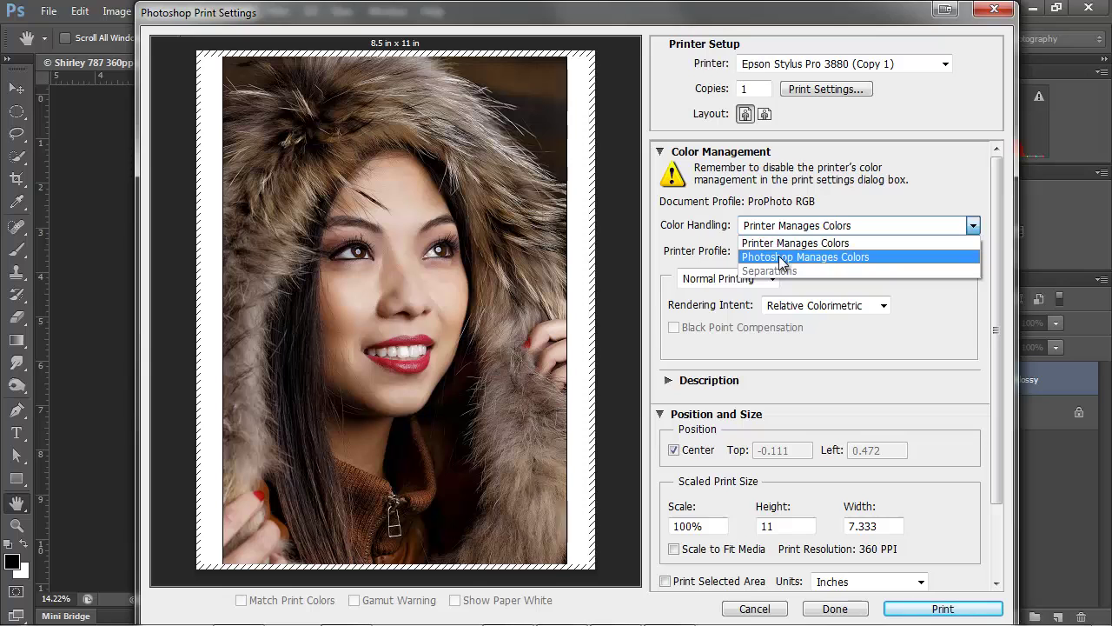
click(780, 257)
click(971, 252)
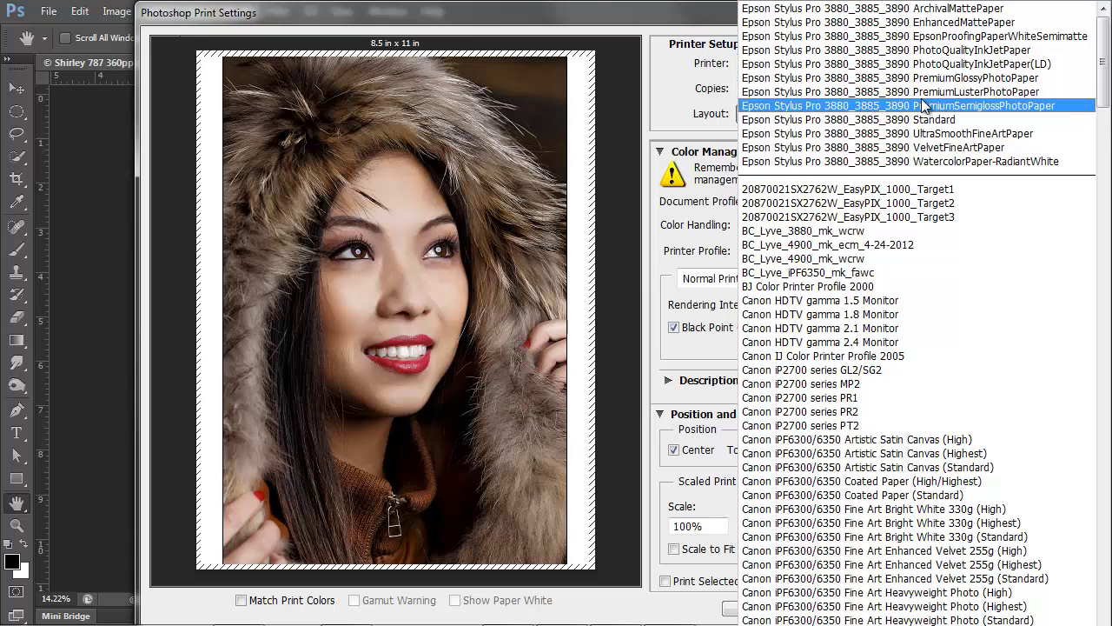
click(995, 93)
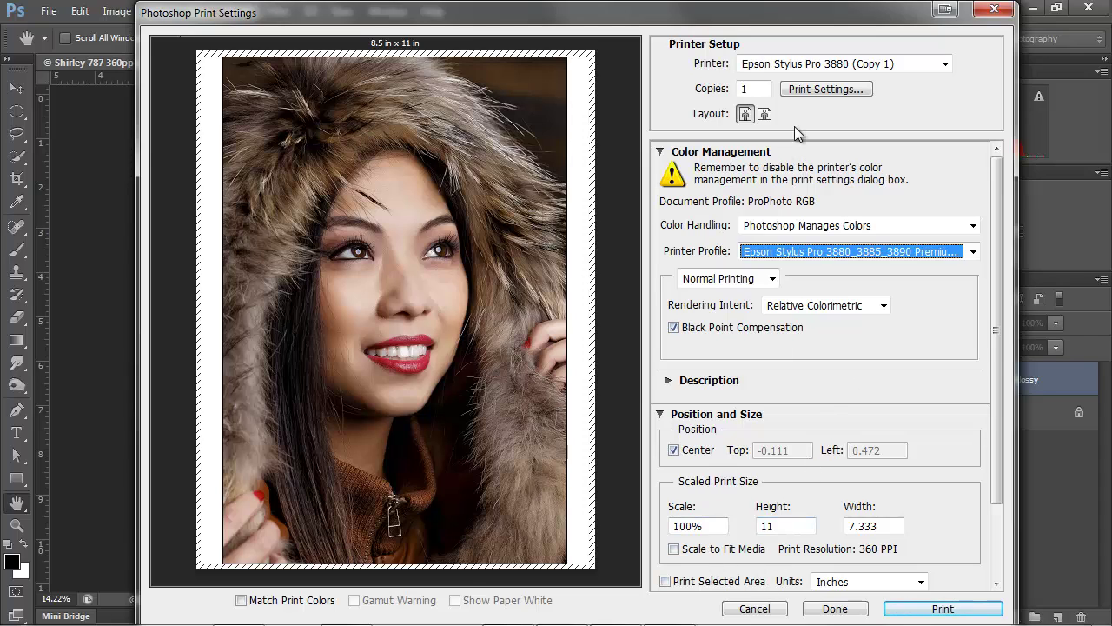
In the 3880 driver settings, set print quality manually to LEVEL 5.
click(809, 90)
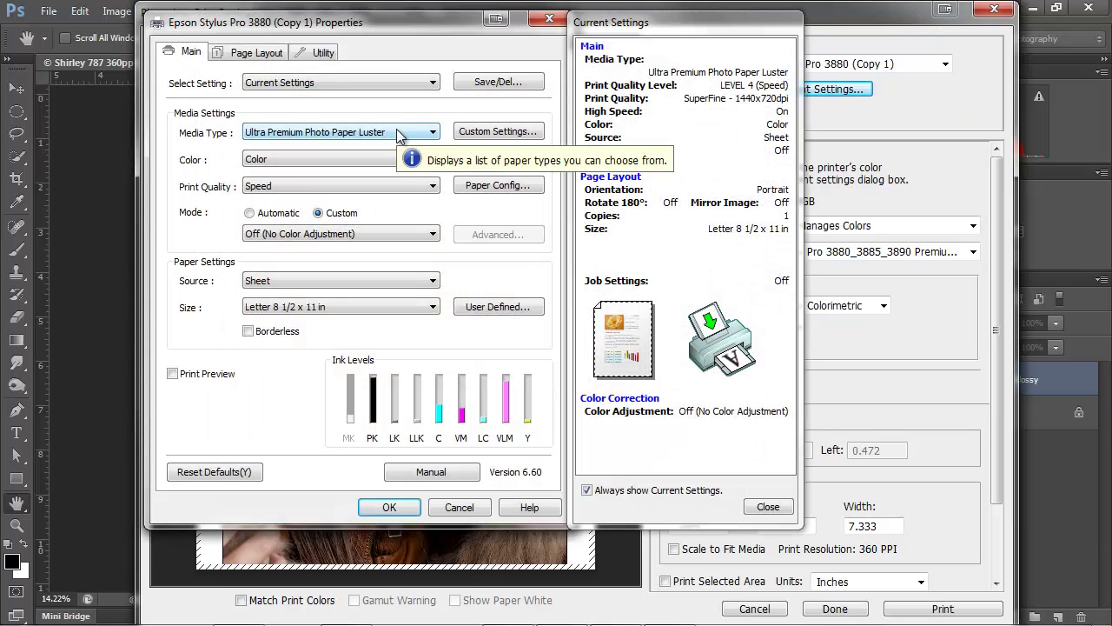
click(313, 187)
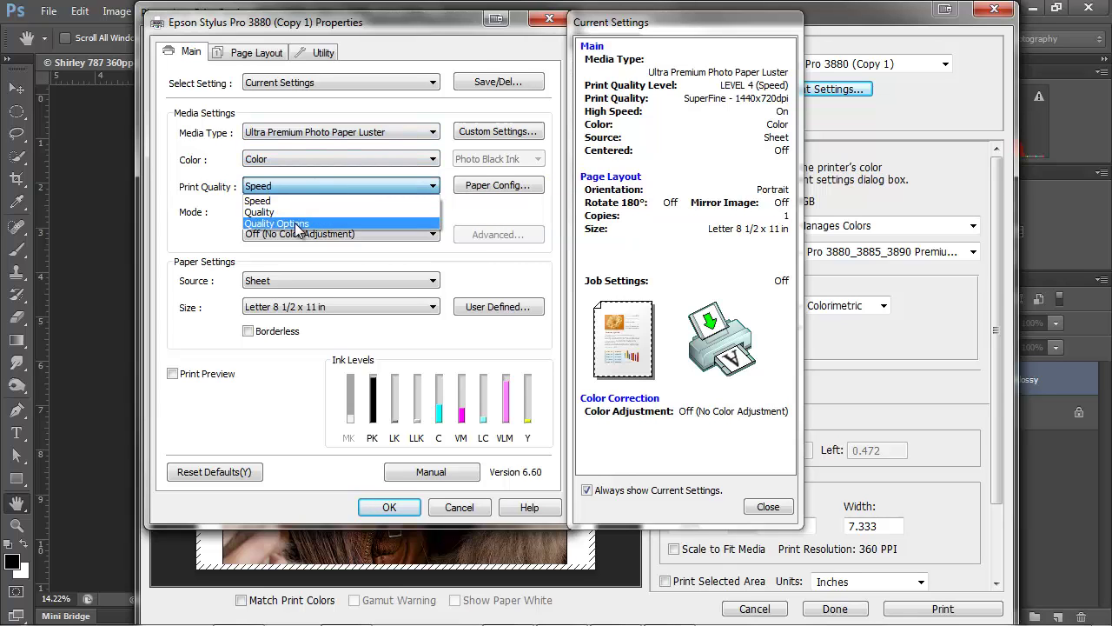
click(295, 223)
drag(347, 127, 379, 127)
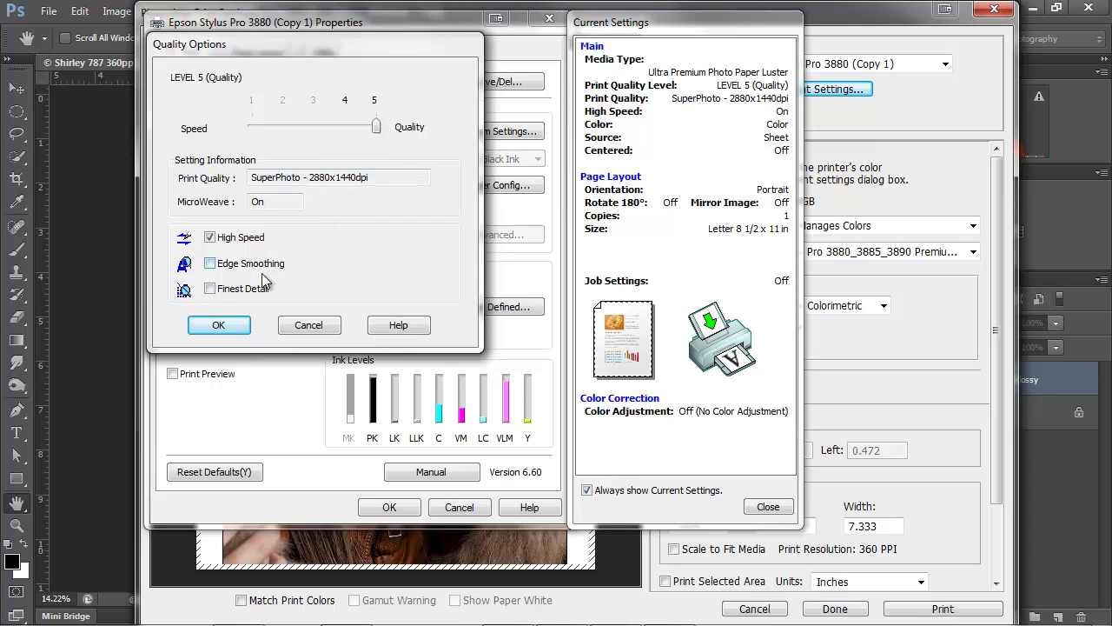
click(221, 325)
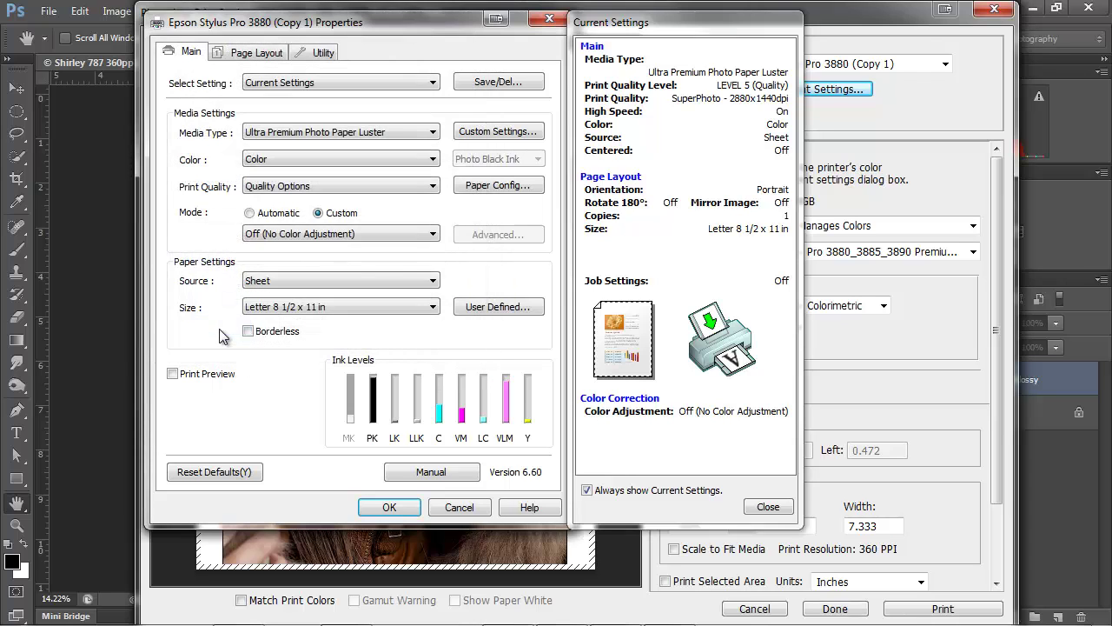
Keep the driver's colour mode custom with colour adjustment turned Off.
click(322, 244)
click(327, 247)
click(271, 214)
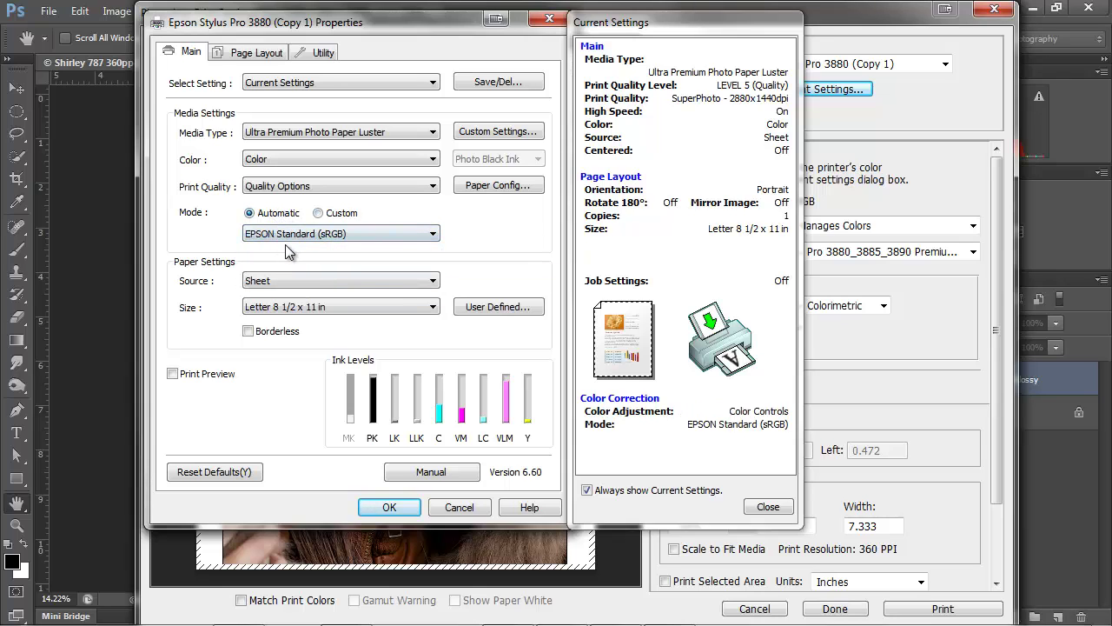
click(304, 234)
click(304, 246)
click(319, 213)
click(323, 233)
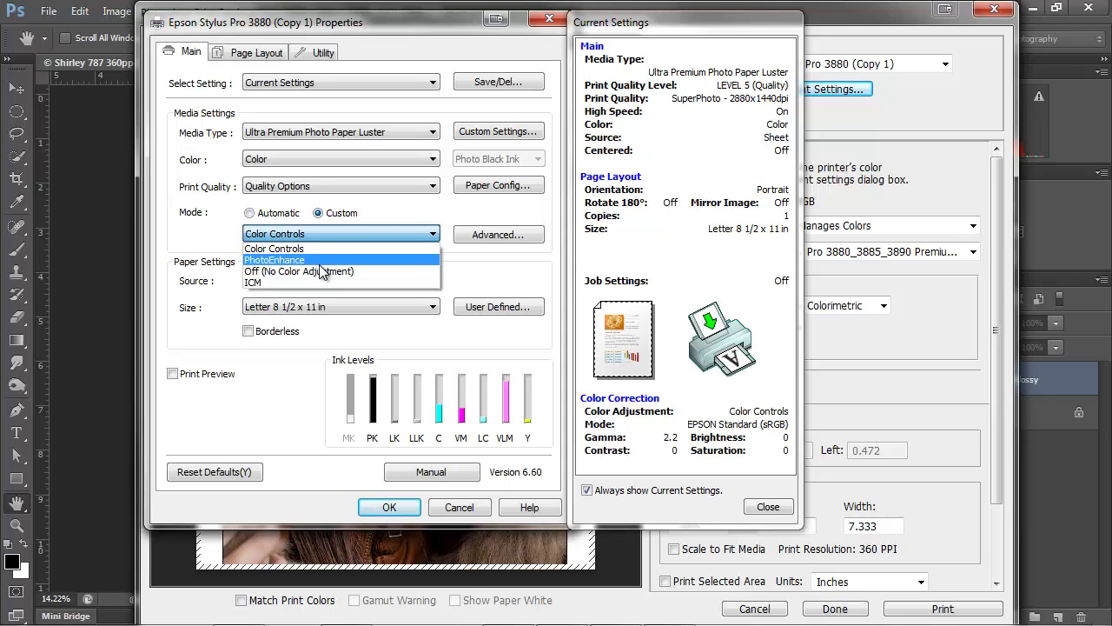
click(320, 273)
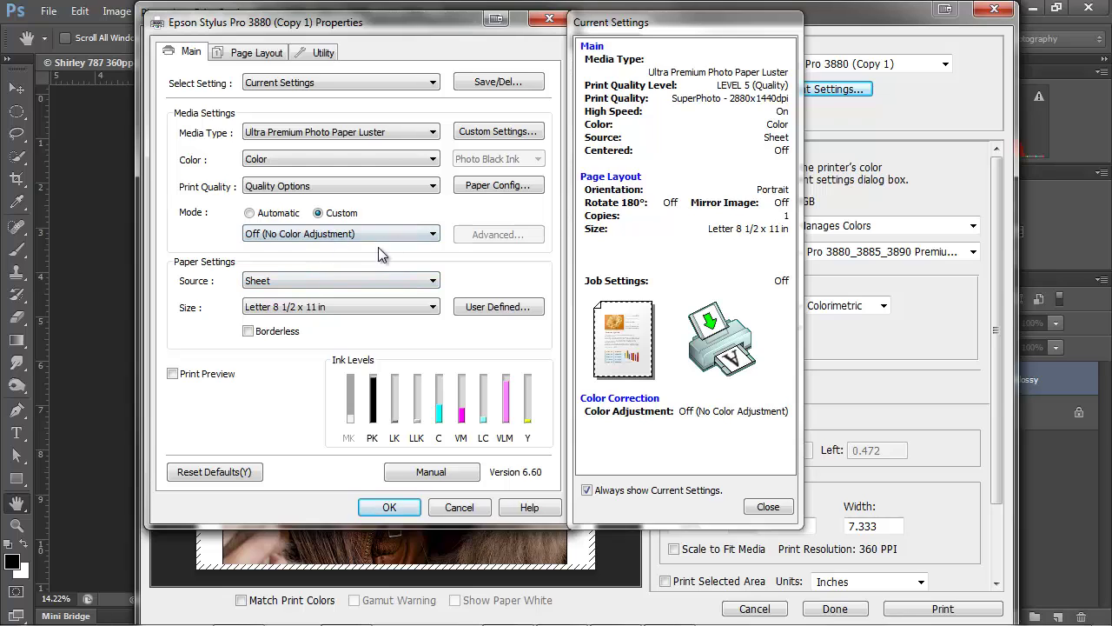
Keep Sheet as the paper source and Letter as the paper size.
click(345, 281)
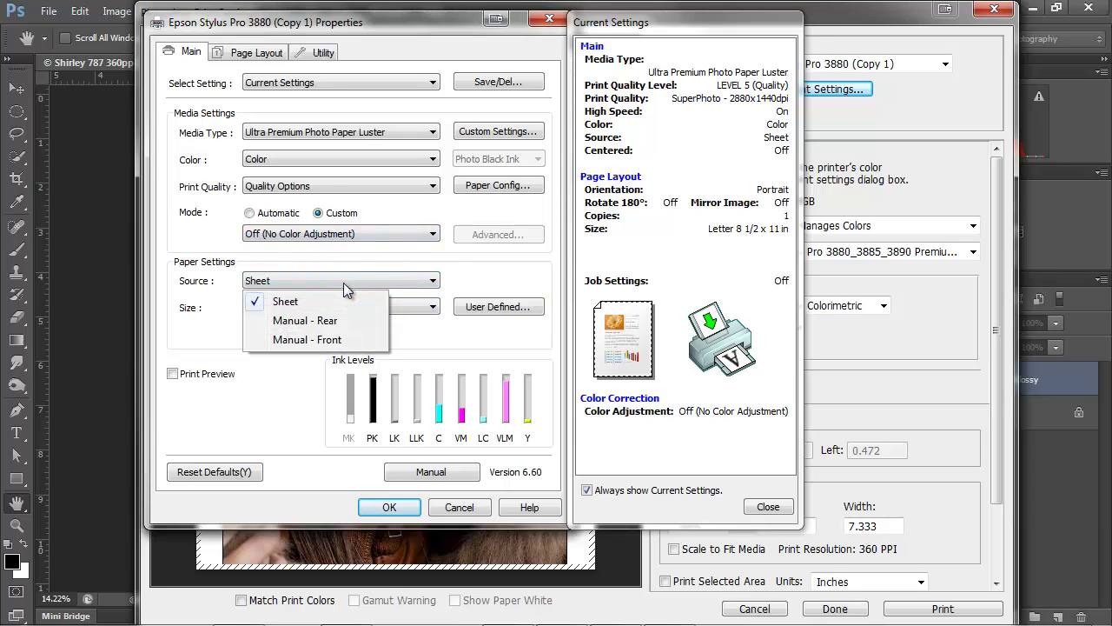
click(345, 263)
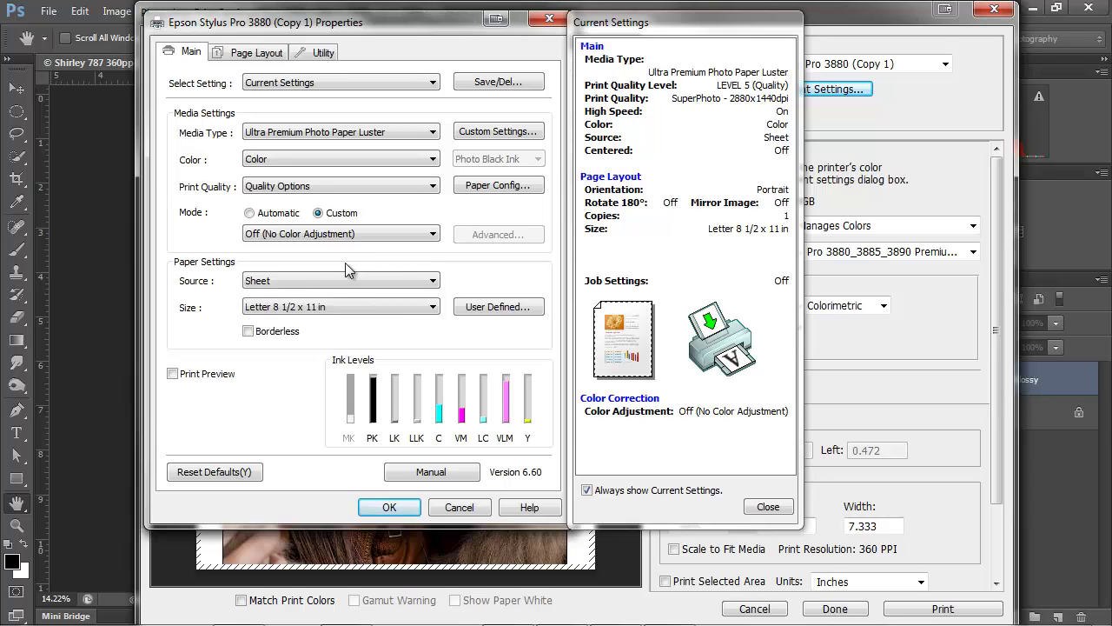
click(345, 314)
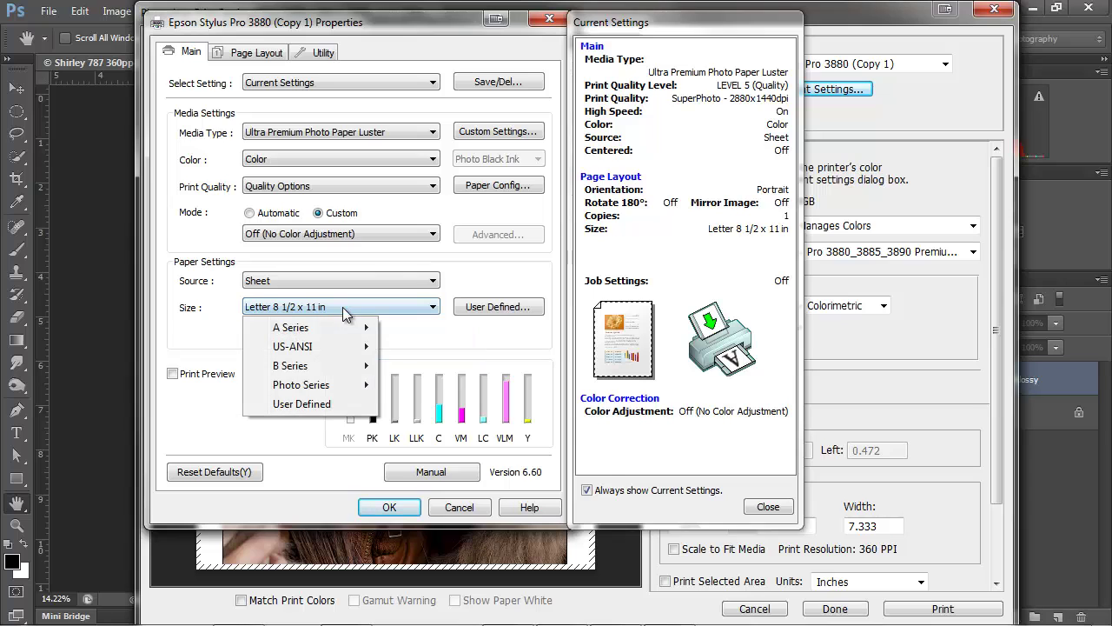
click(343, 314)
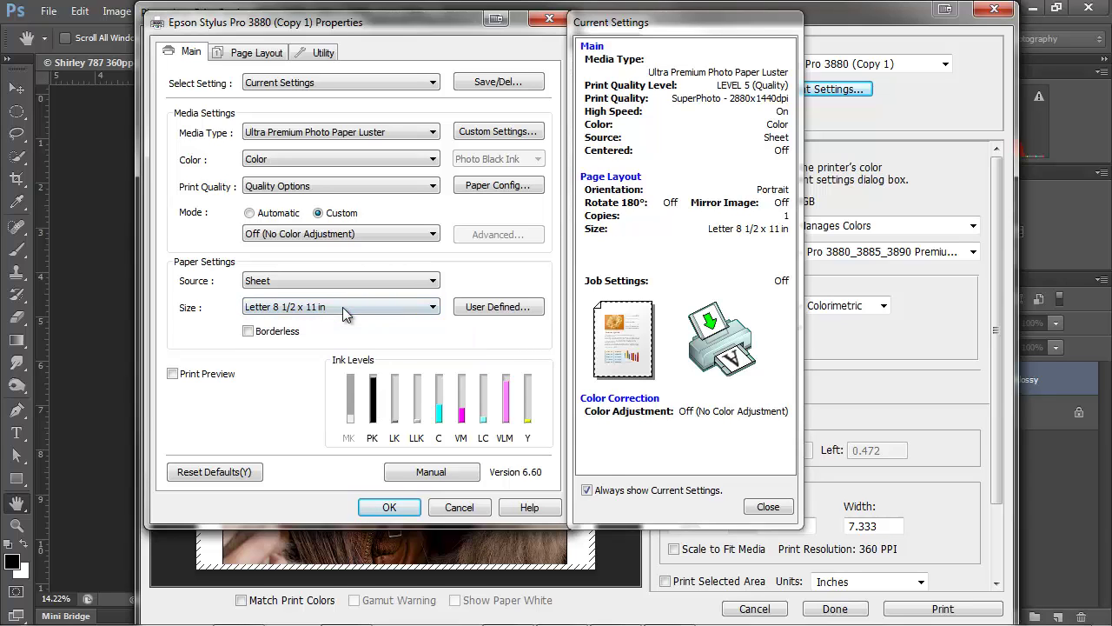
Turn on borderless printing with Auto Expand at the maximum expansion amount.
click(272, 338)
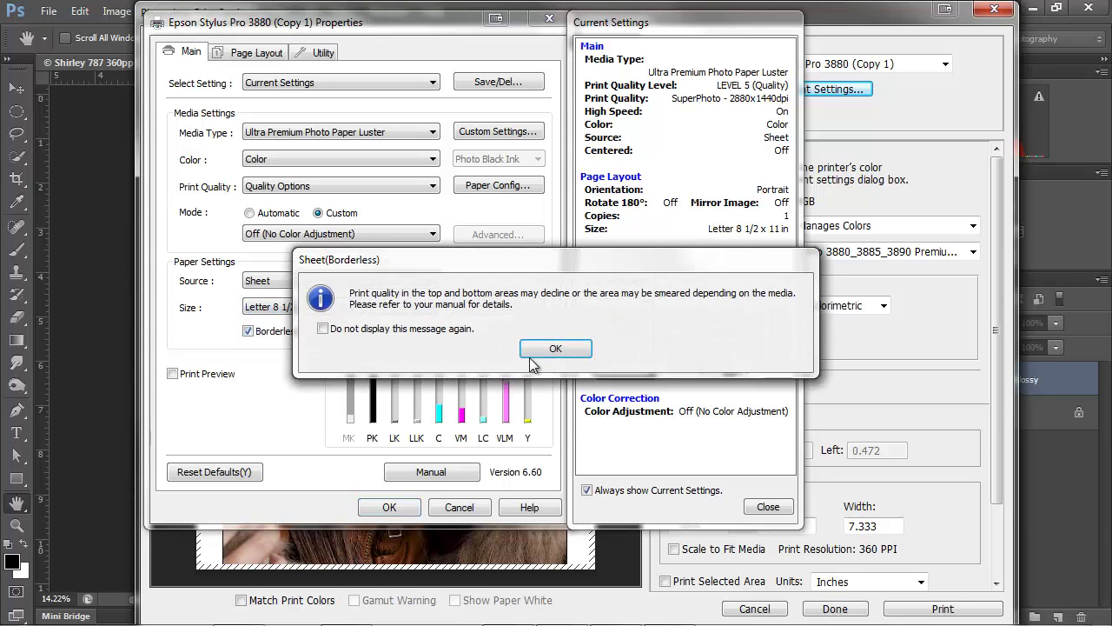
click(555, 348)
click(393, 335)
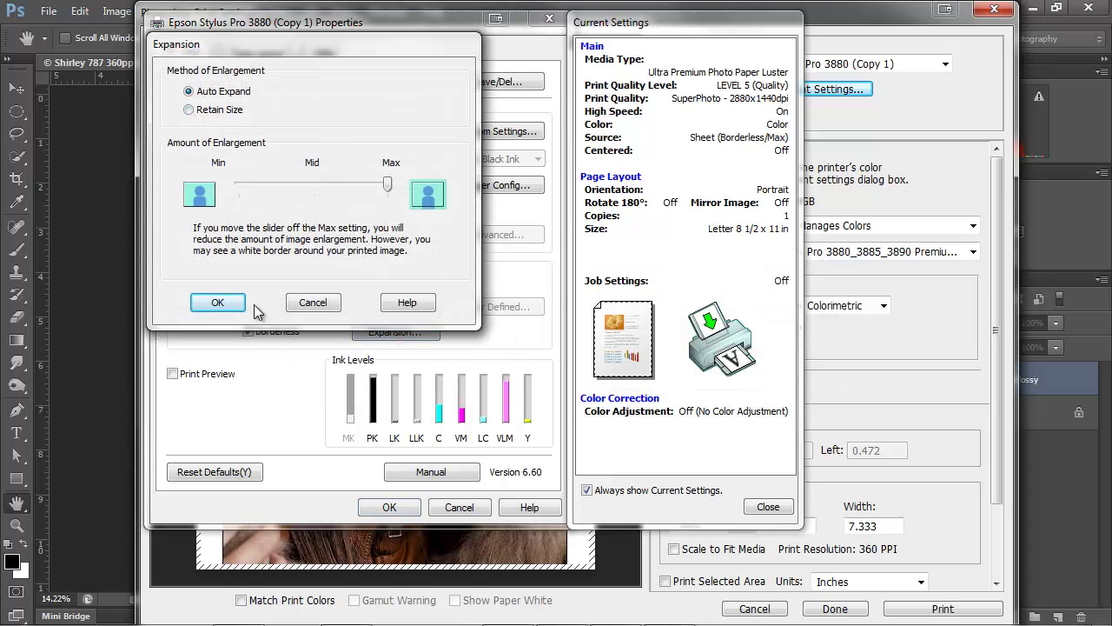
click(219, 302)
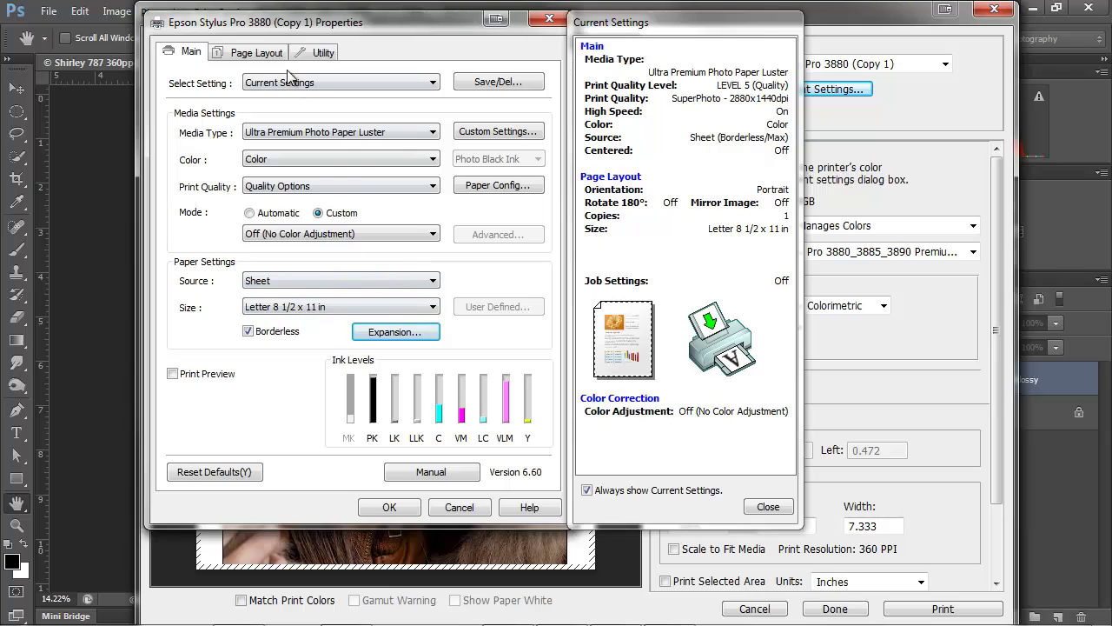
Enable Reduce/Enlarge Fit to Page onto Letter at 103% and accept the 3880 driver settings.
click(273, 54)
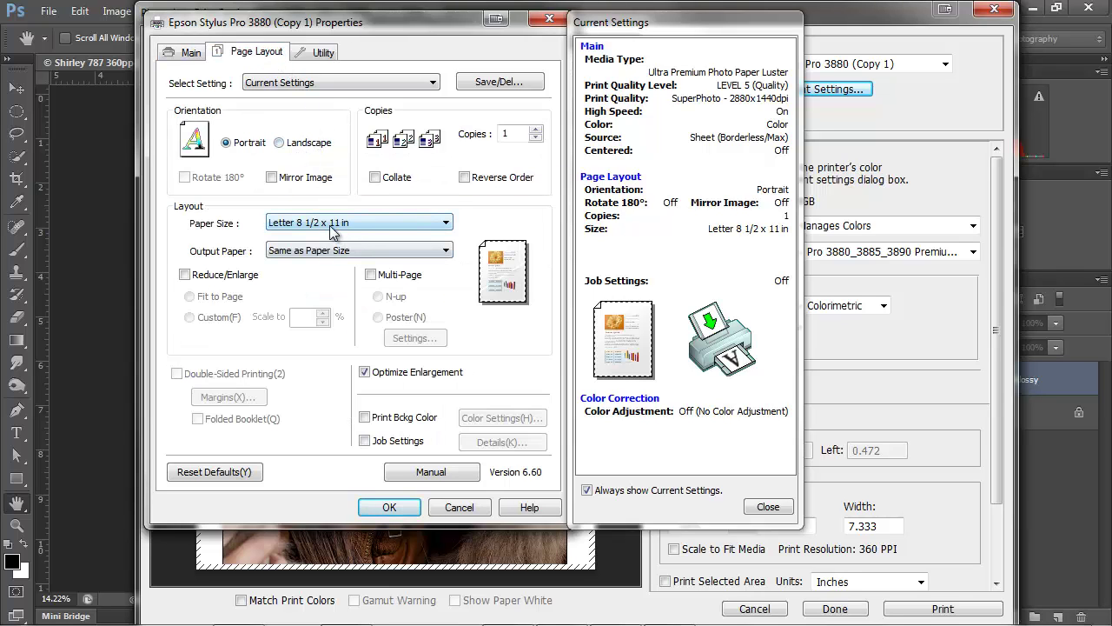
click(211, 276)
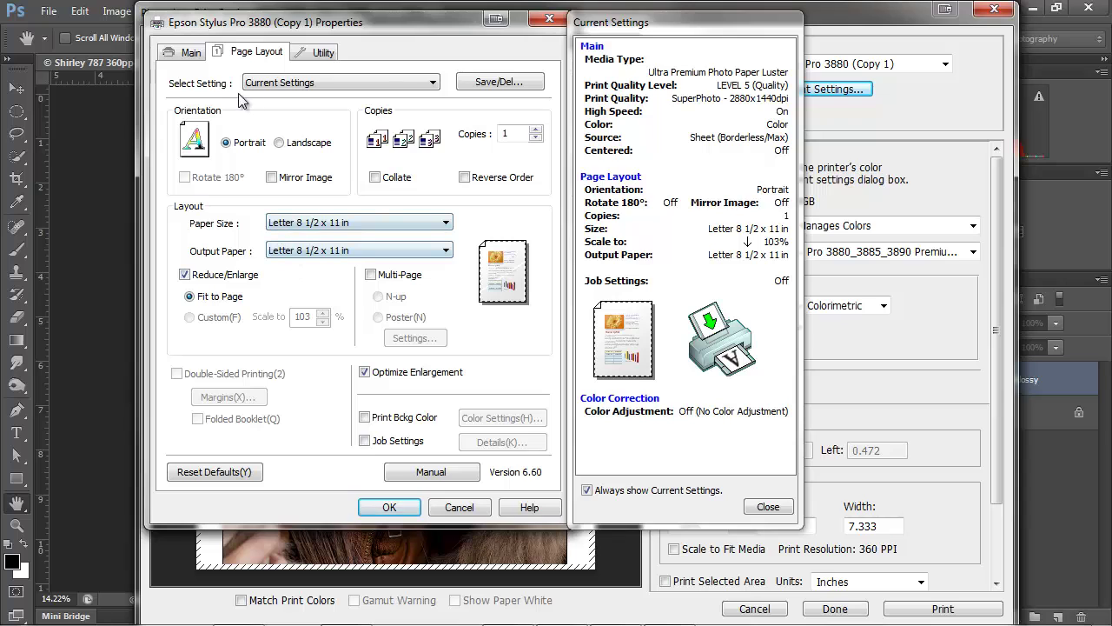
click(187, 52)
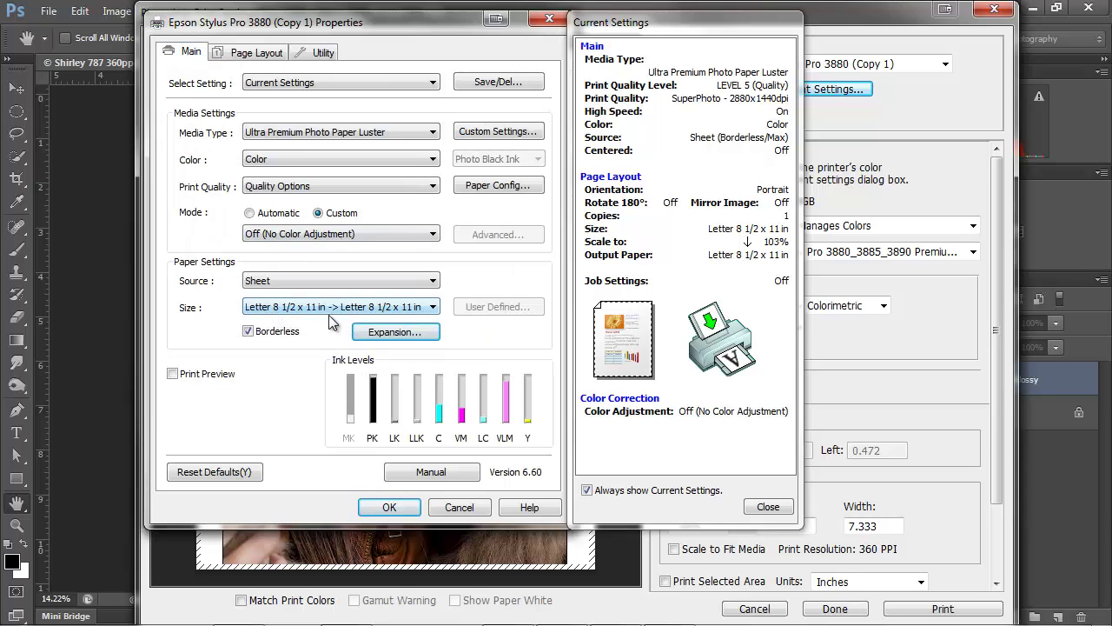
click(250, 52)
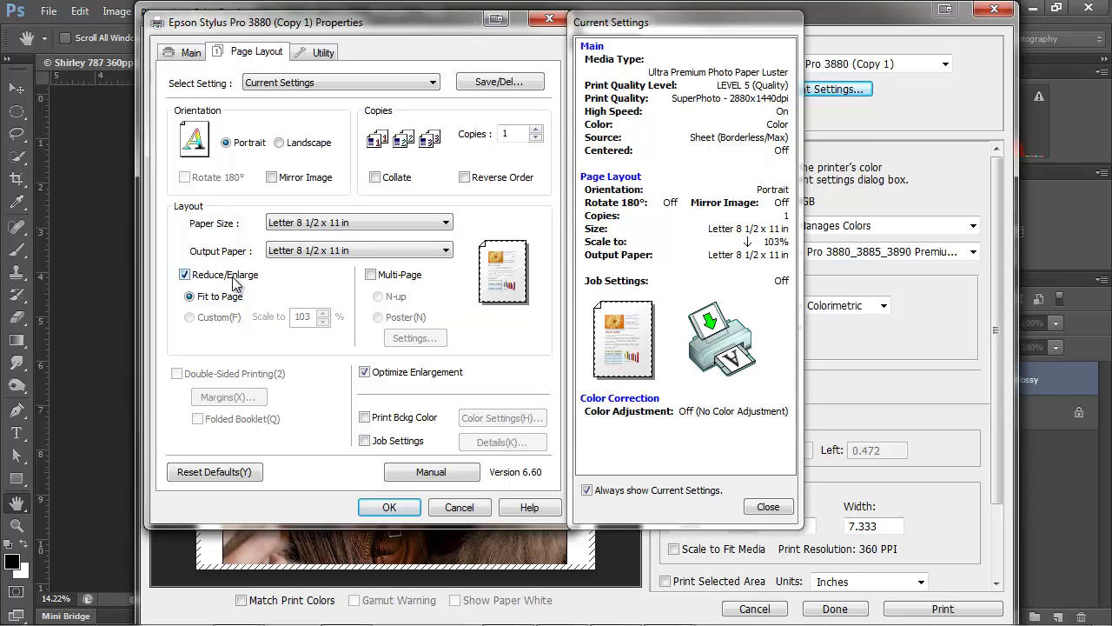
click(189, 54)
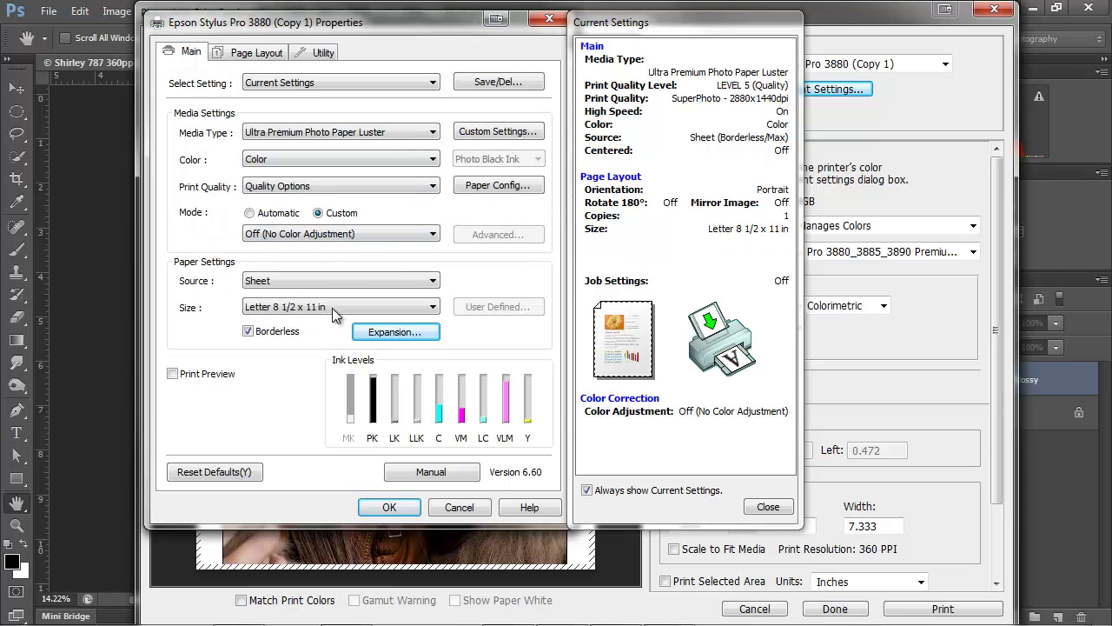
click(252, 53)
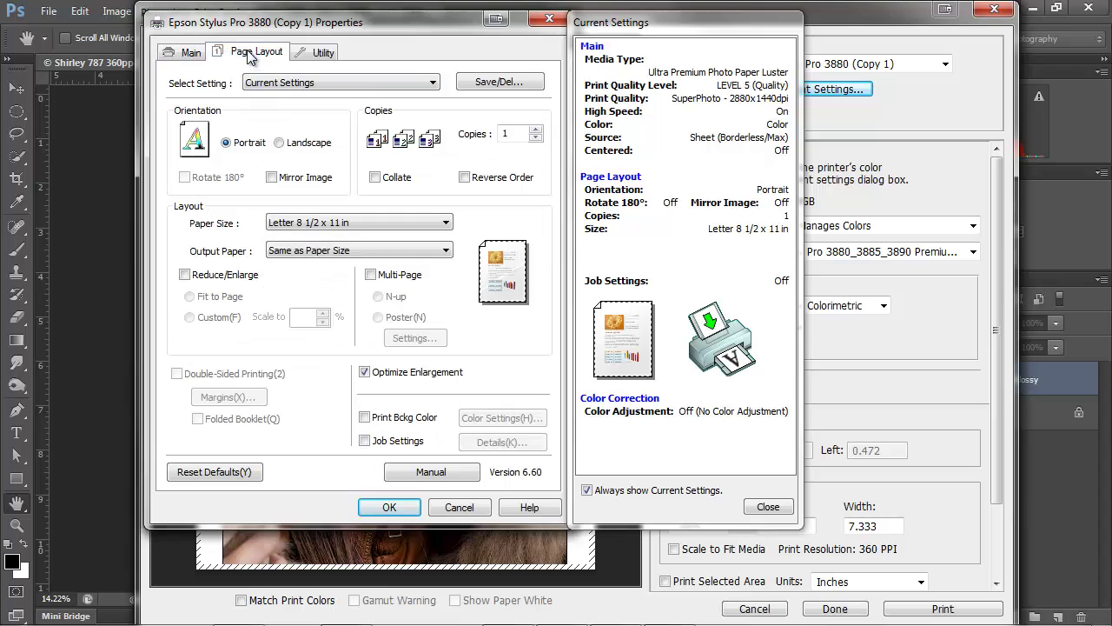
click(250, 280)
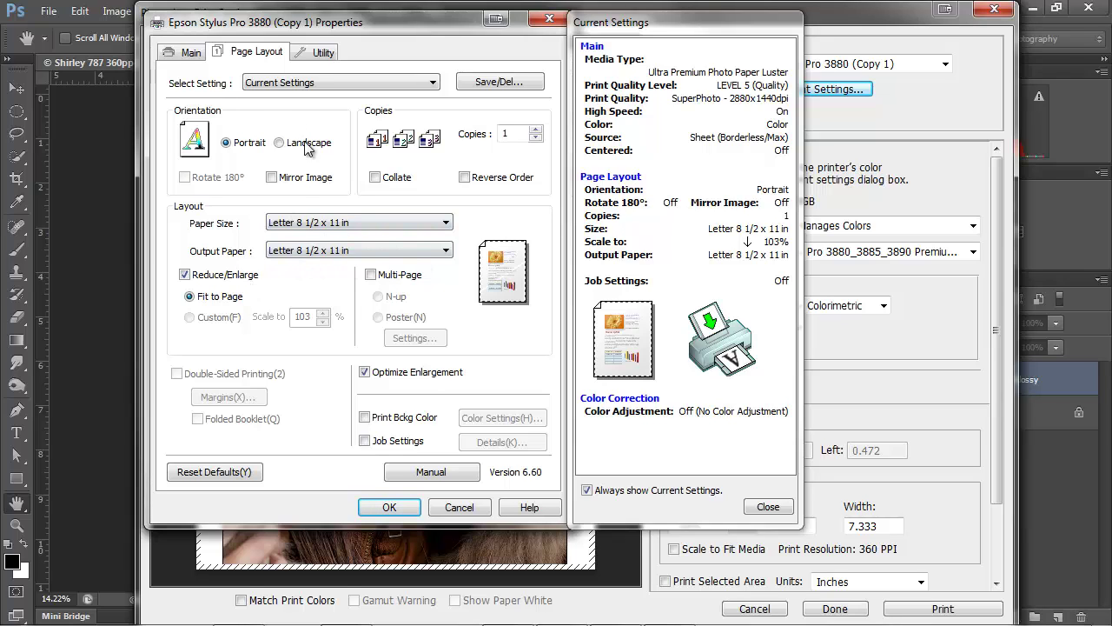
click(188, 54)
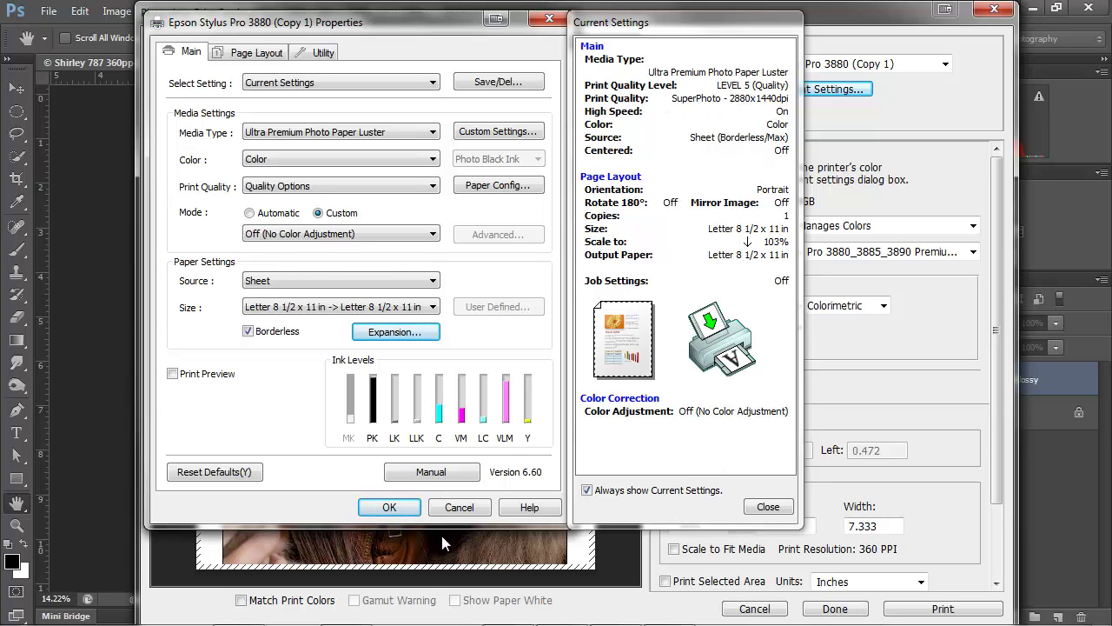
click(382, 513)
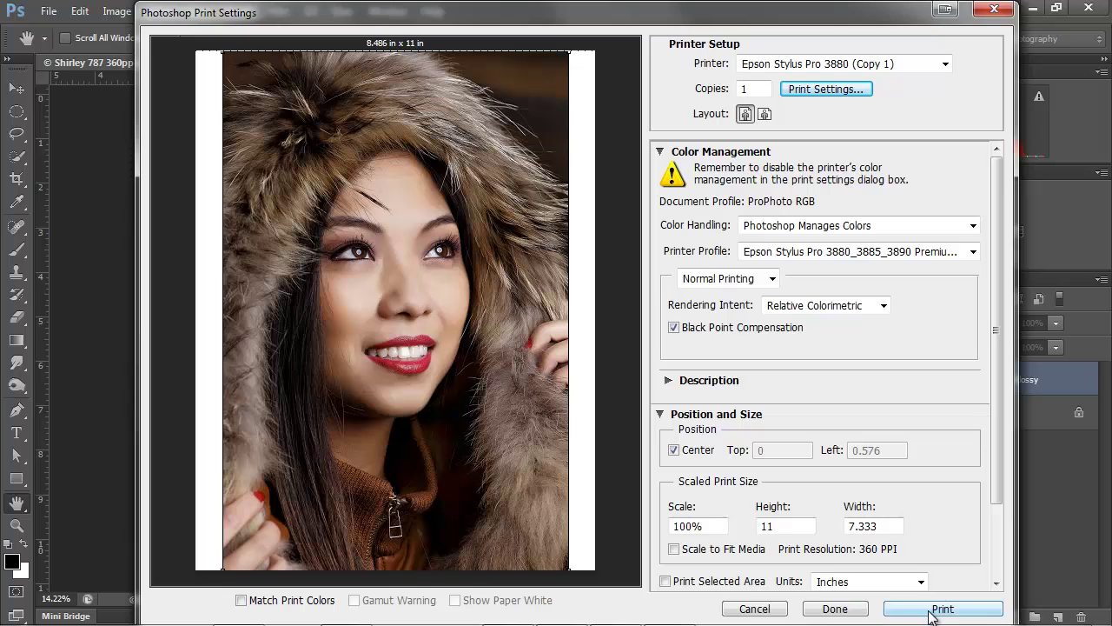
Print the portrait on the Epson Stylus Pro 3880.
click(931, 612)
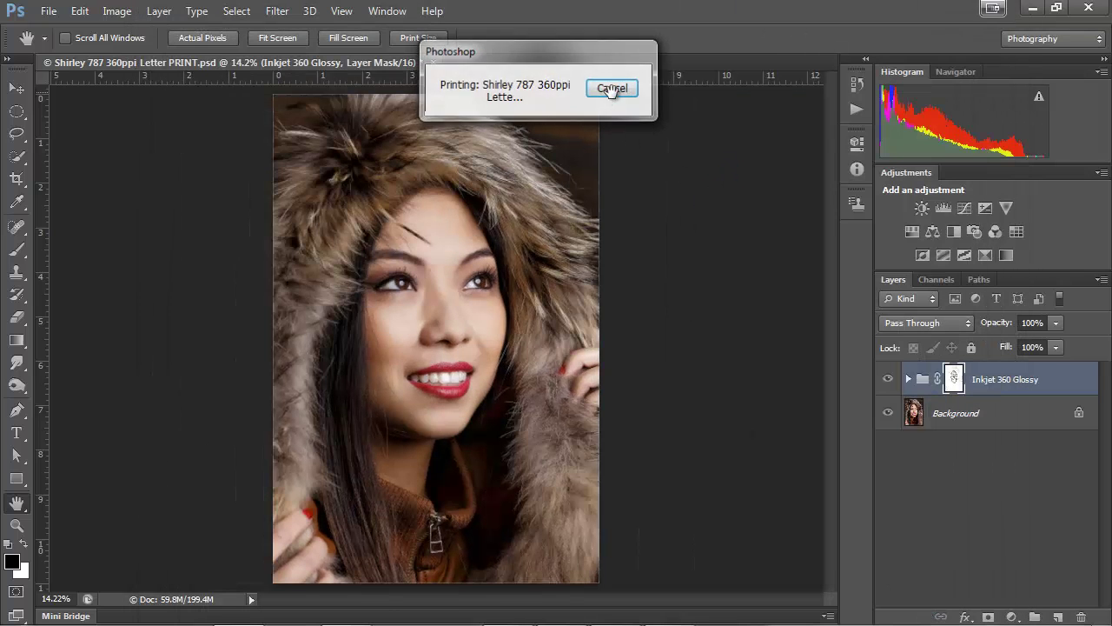
Open File > Print and select the Epson Stylus Pro 4900 (Networked) printer.
click(49, 11)
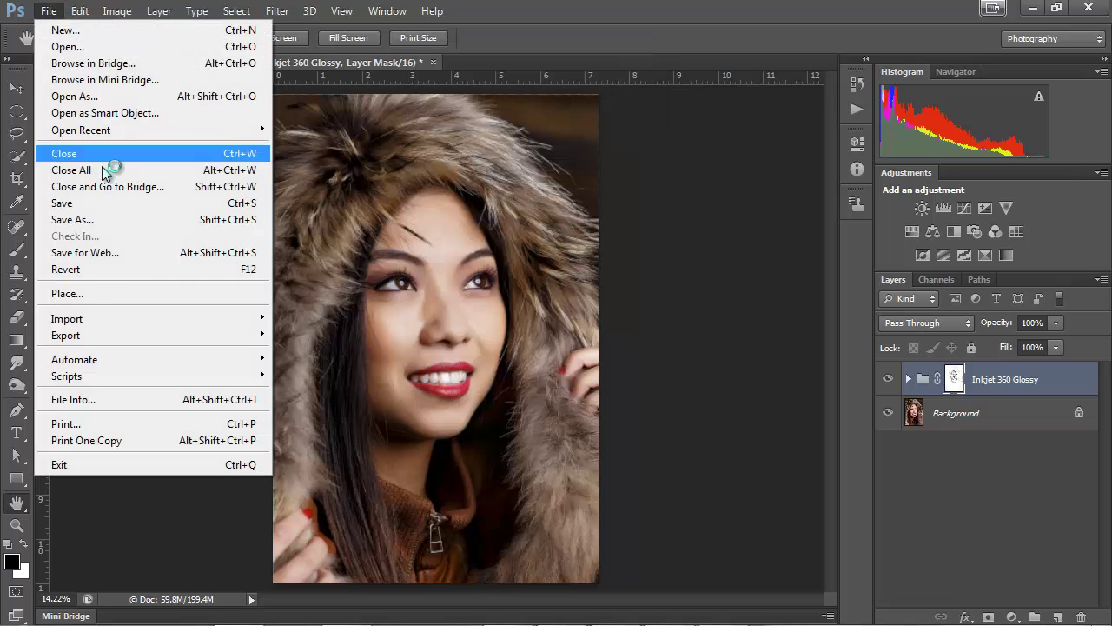
click(96, 425)
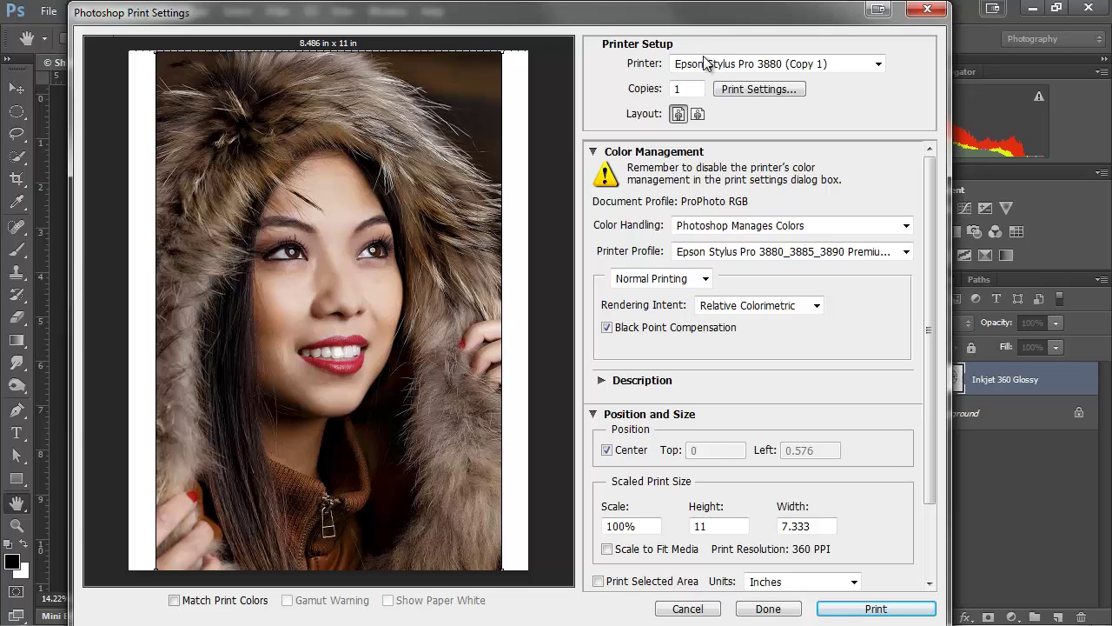
click(703, 68)
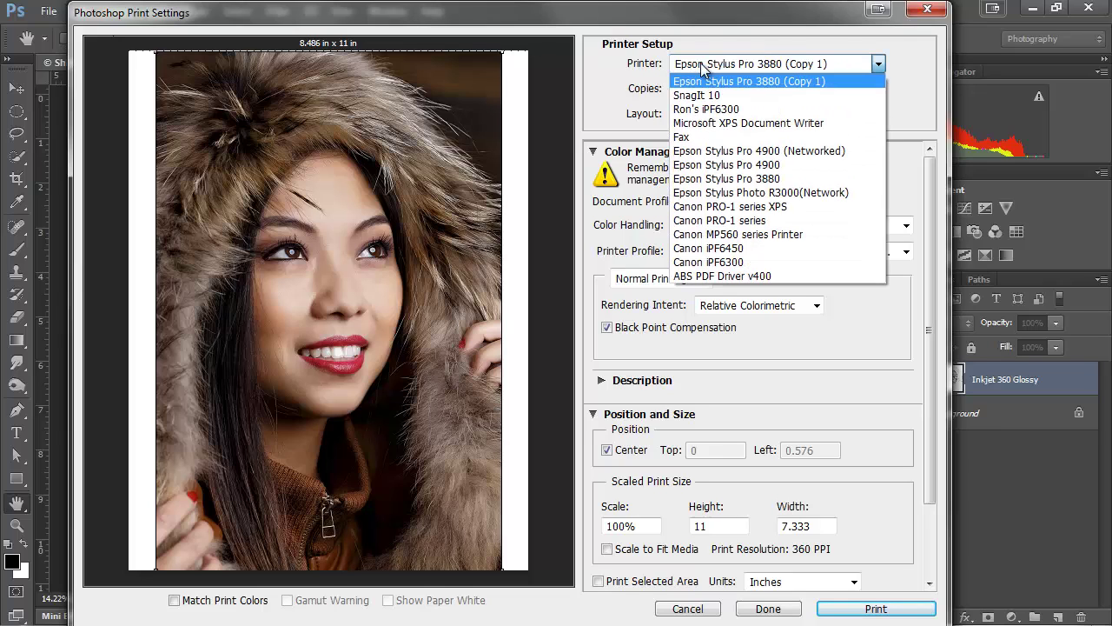
click(819, 153)
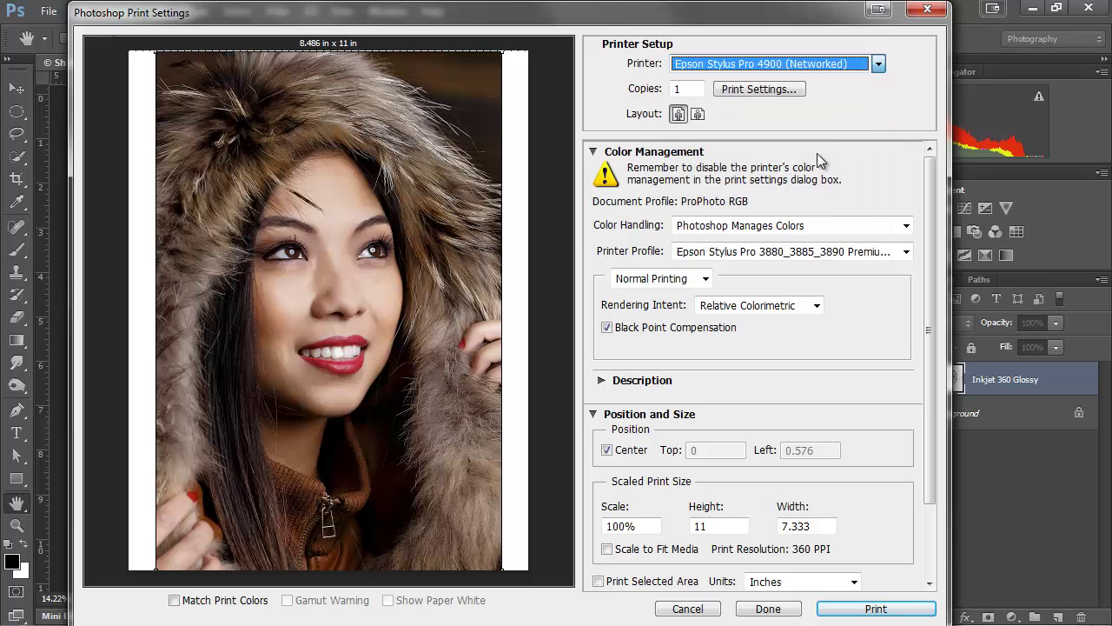
Set Photoshop Manages Colors with the 4900_4910 PremiumLusterPhotoPaper printer profile.
click(770, 226)
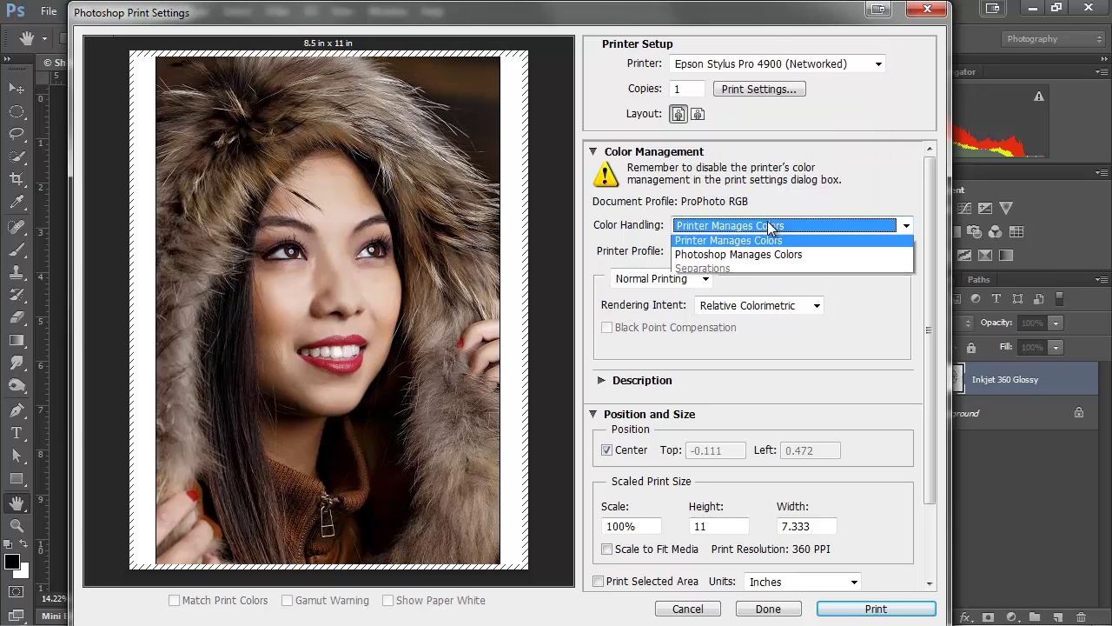
click(806, 256)
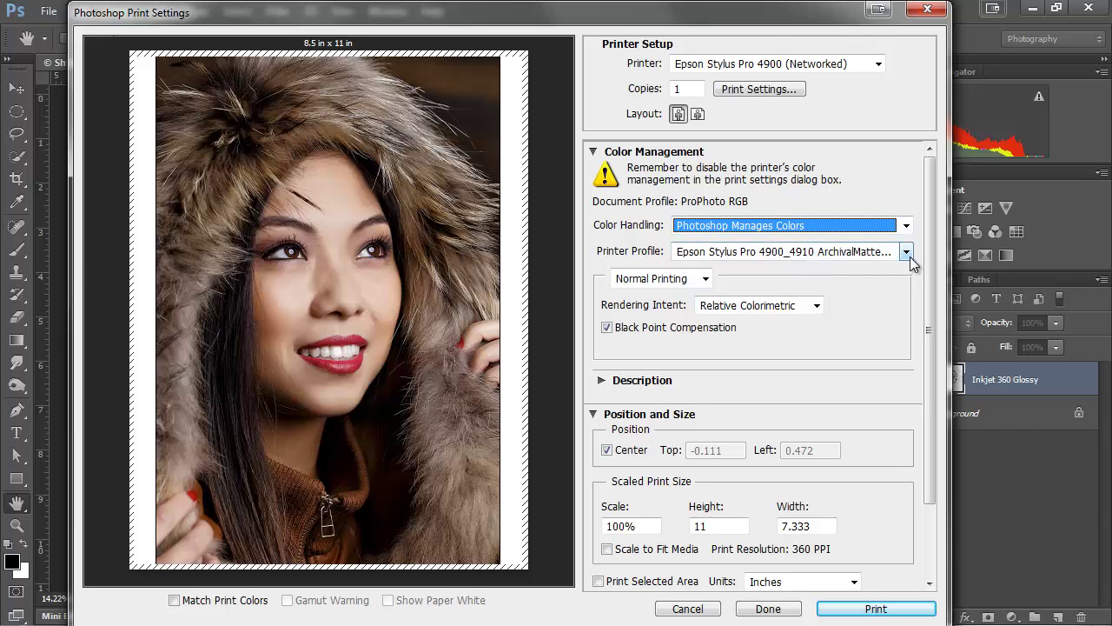
click(907, 252)
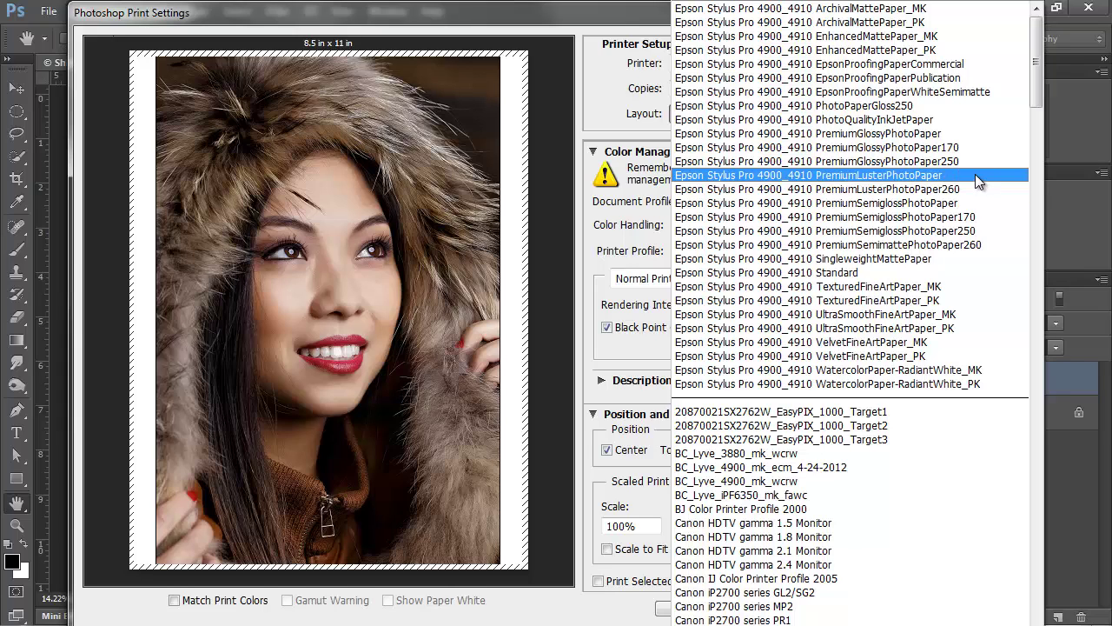
click(975, 174)
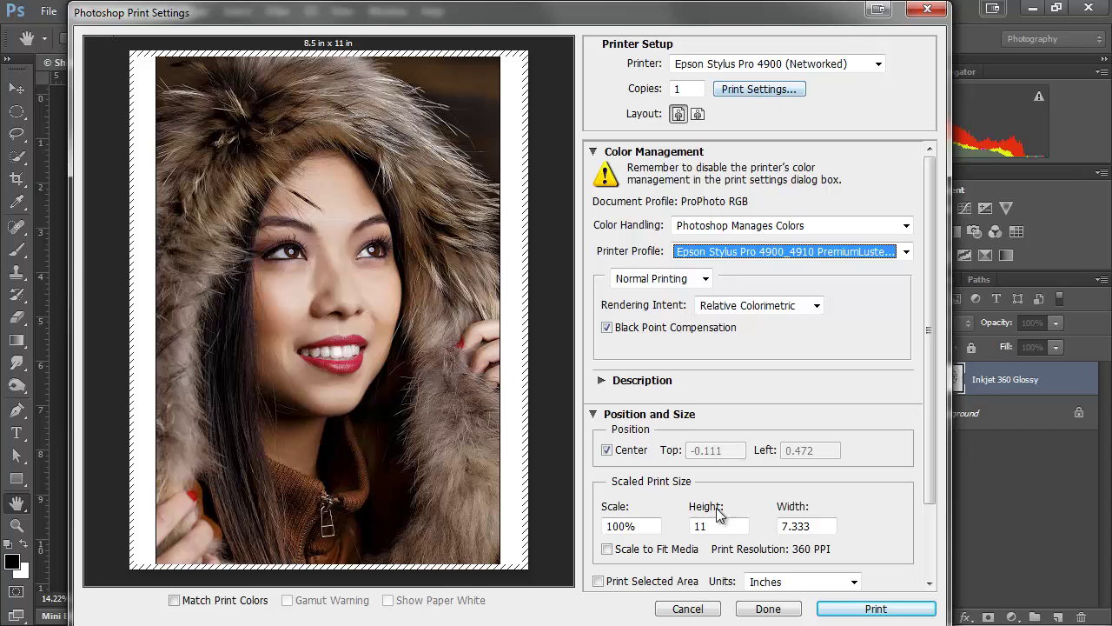
In the 4900 driver, set media type to Ultra Premium Photo Paper Luster.
click(772, 91)
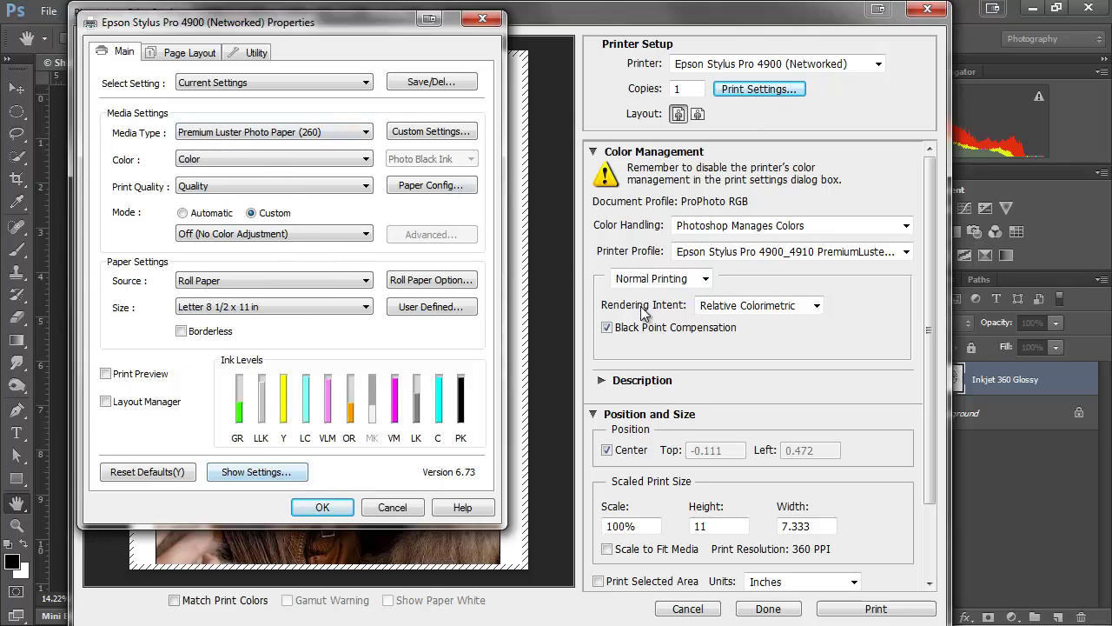
click(272, 473)
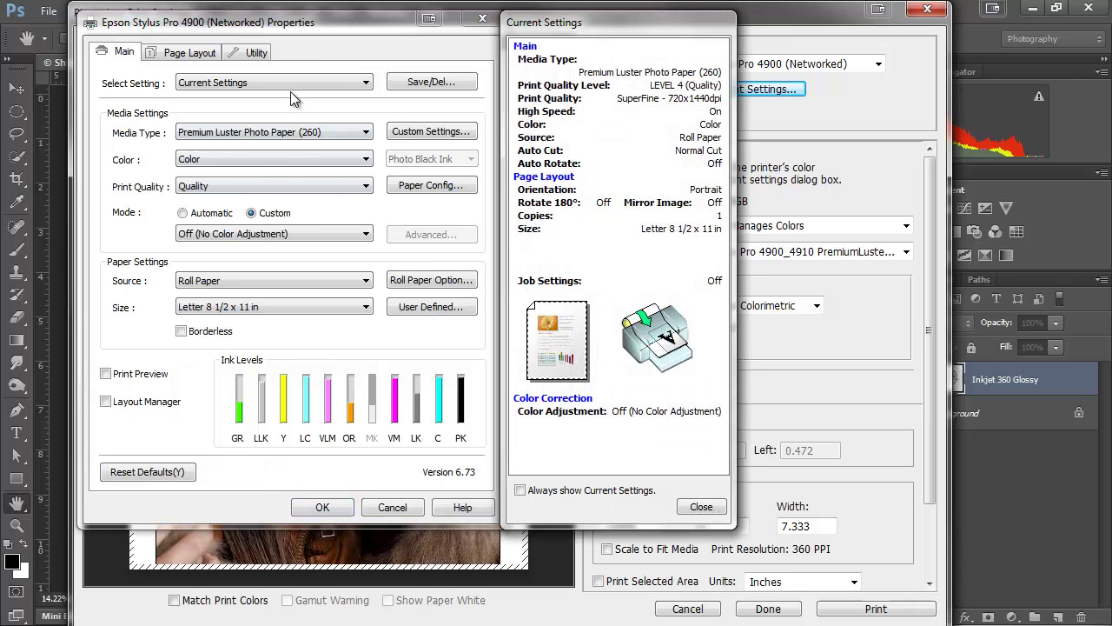
click(259, 137)
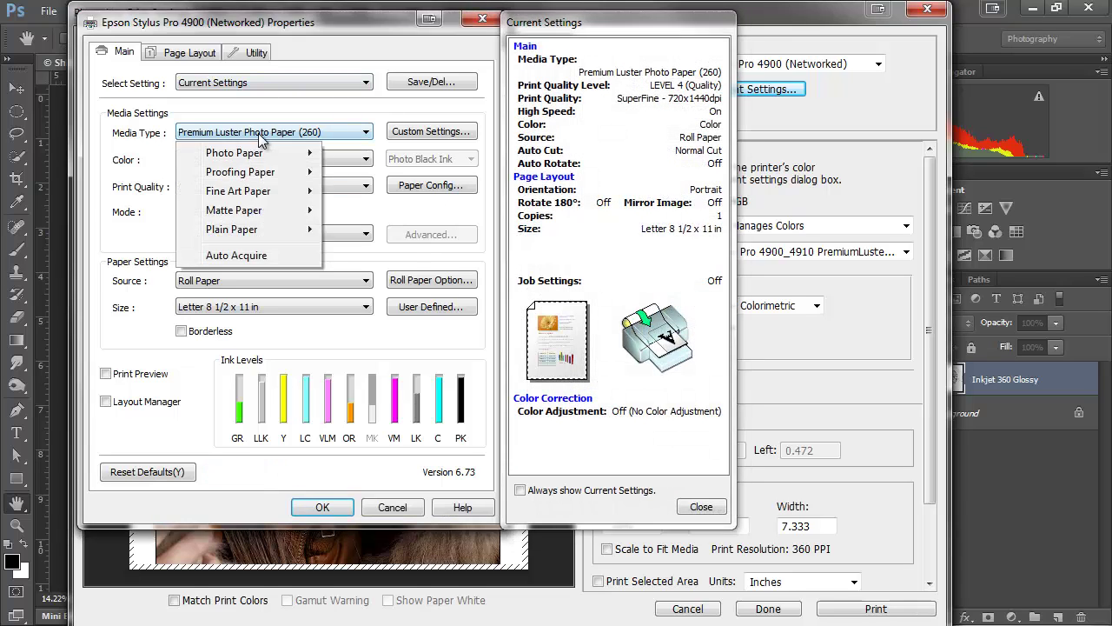
mouse_move(258, 154)
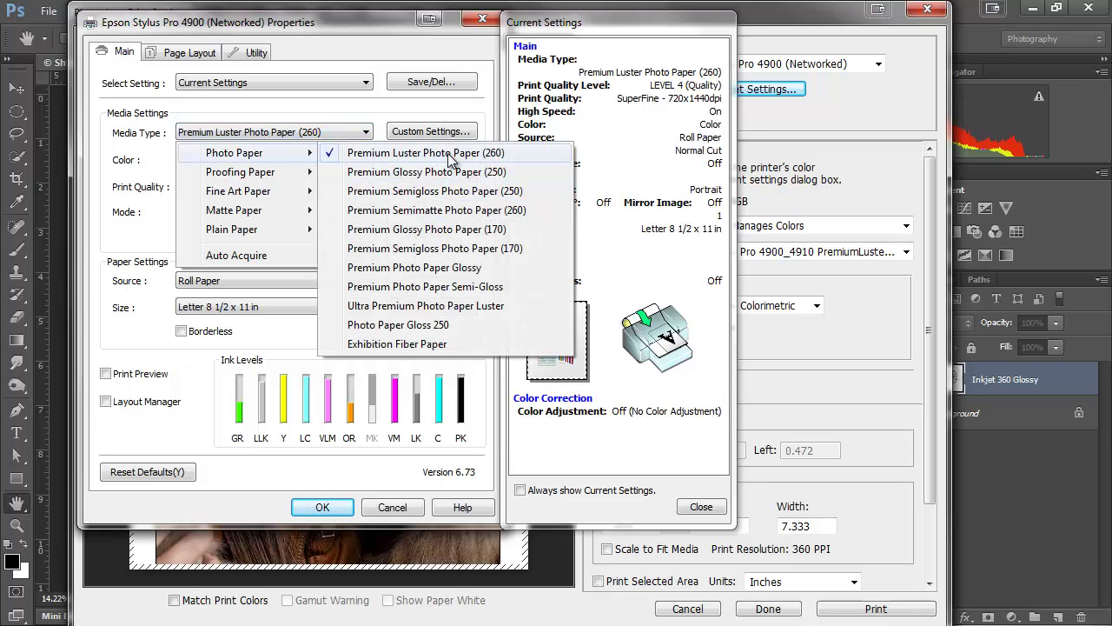
click(522, 305)
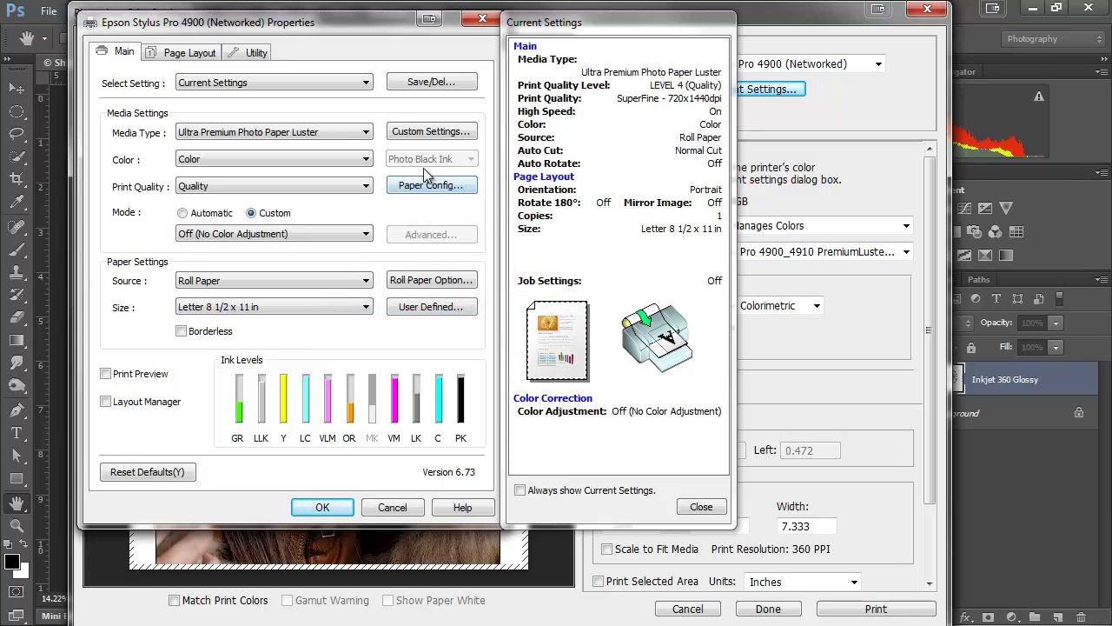
Set print quality to Max Quality and paper source to Manual Feed.
click(343, 186)
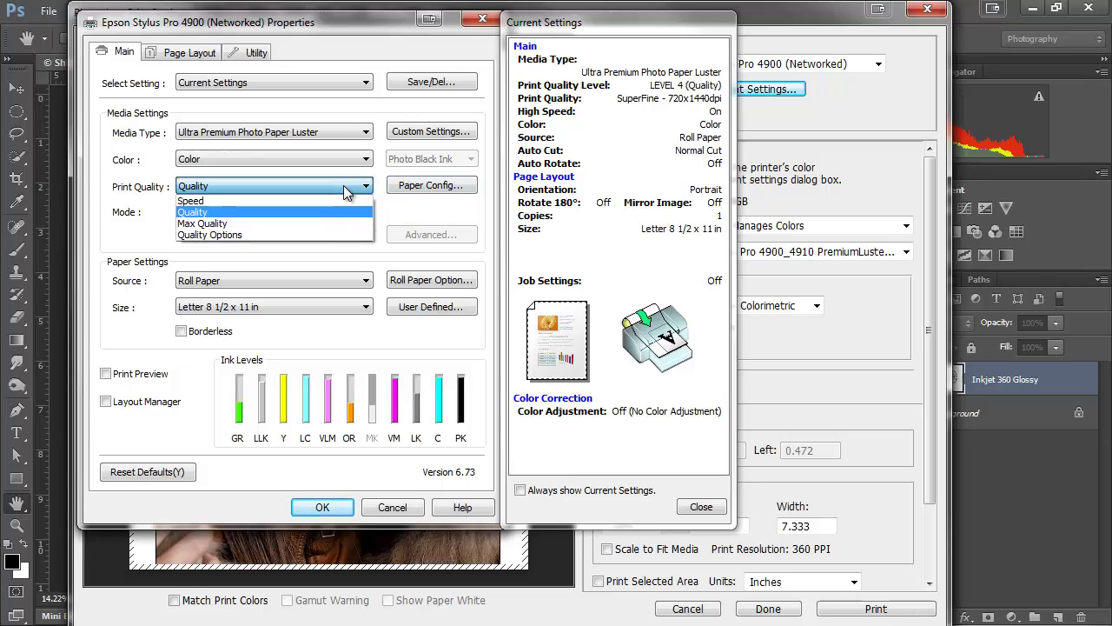
click(317, 223)
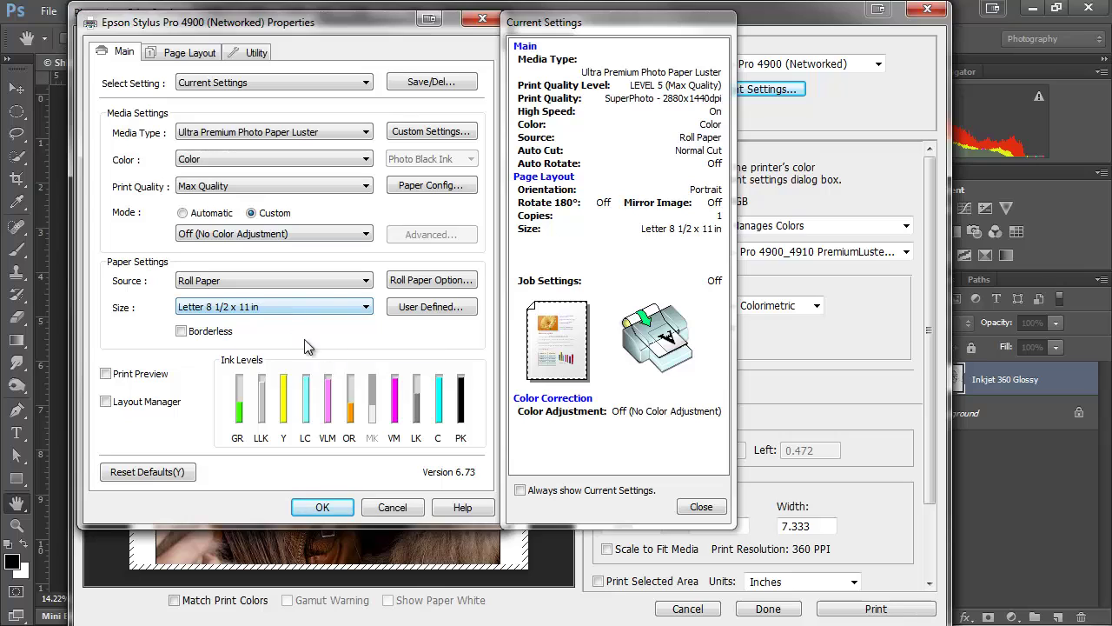
click(263, 284)
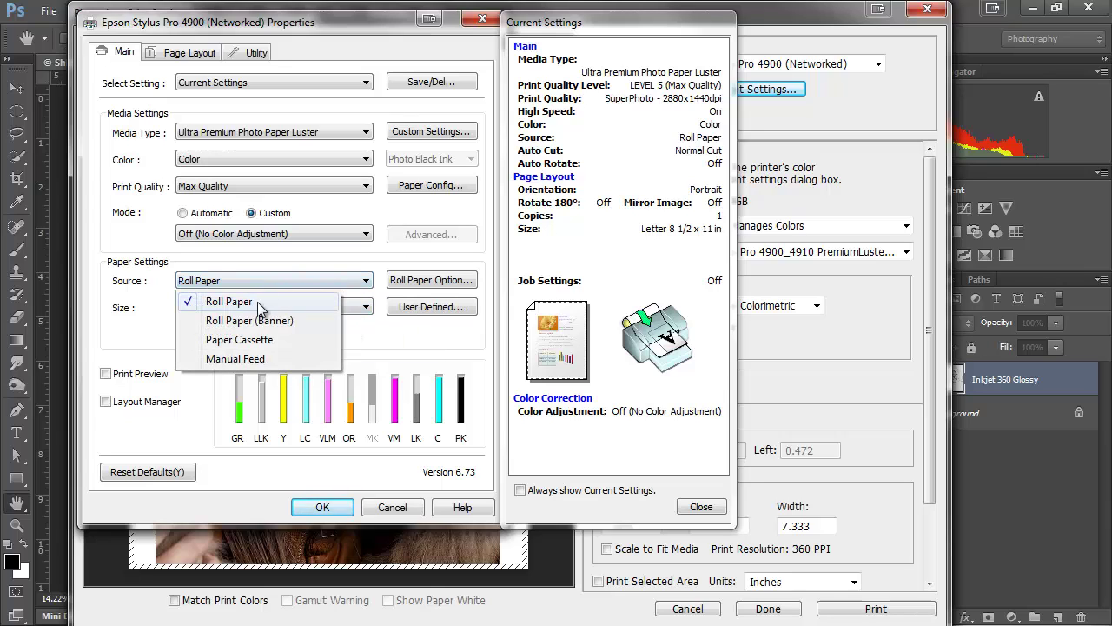
click(259, 360)
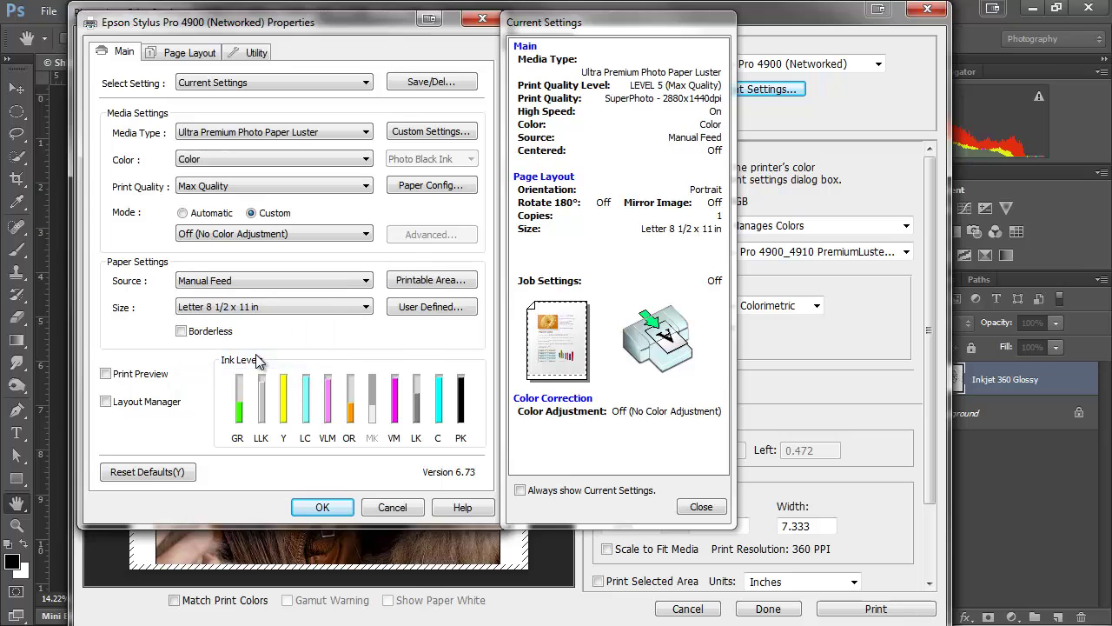
click(359, 311)
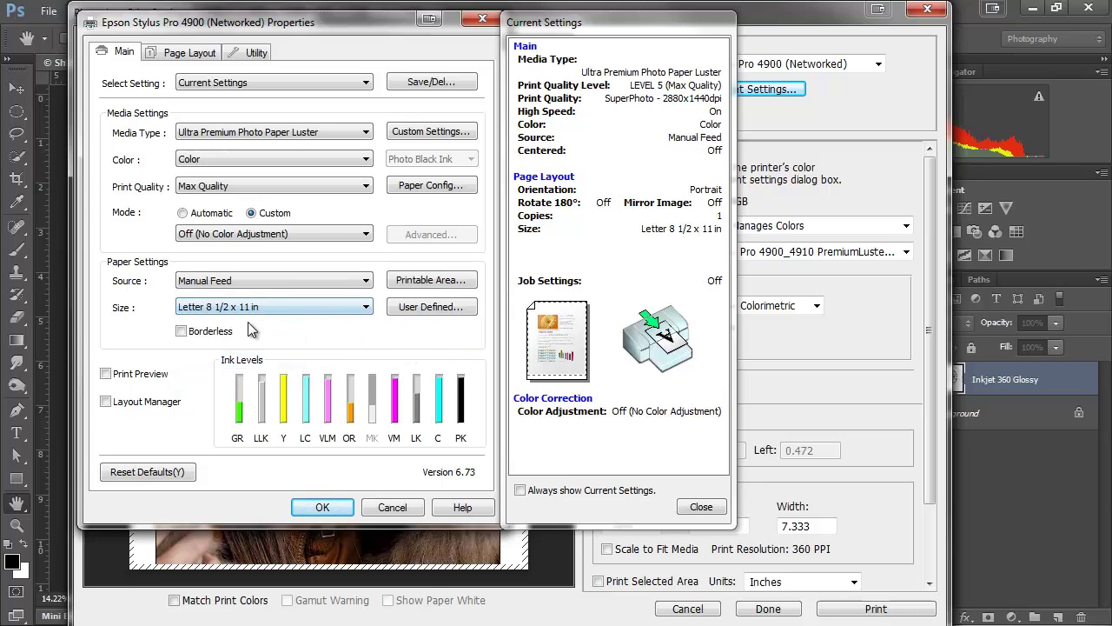
Set the printable area to Maximum and Centered, accepting the warning.
click(411, 288)
click(412, 287)
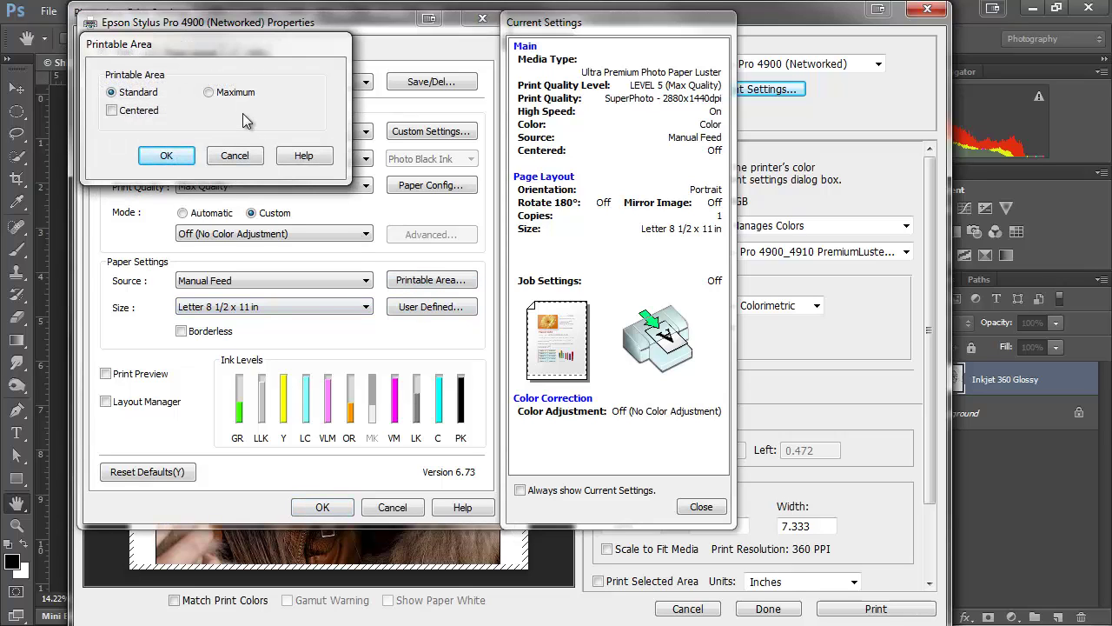
drag(209, 48, 459, 185)
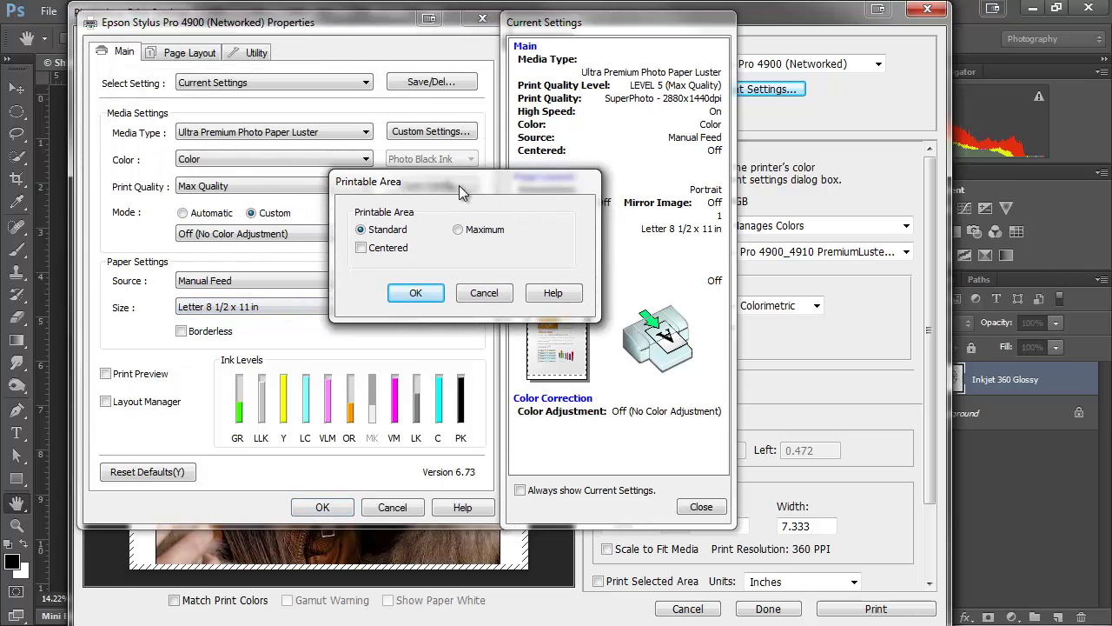
click(387, 255)
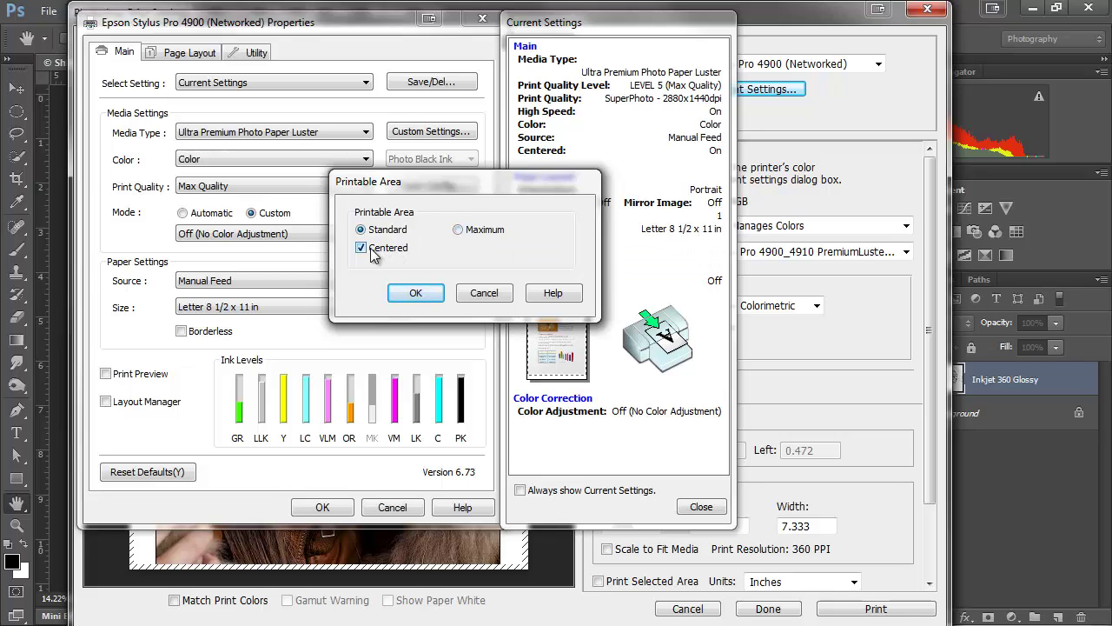
click(459, 231)
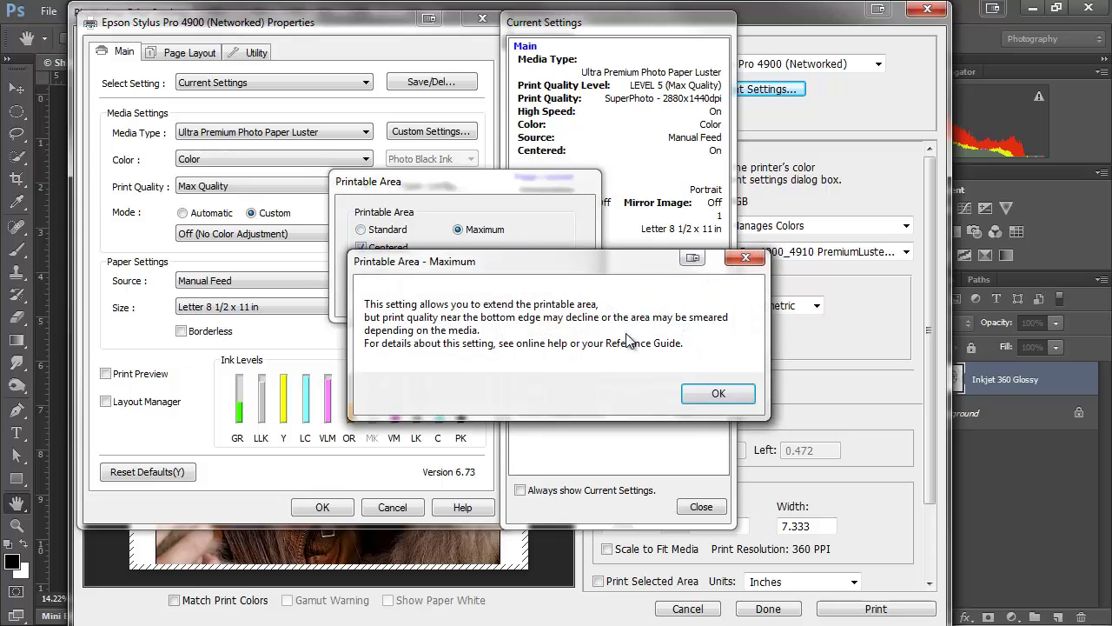
click(716, 392)
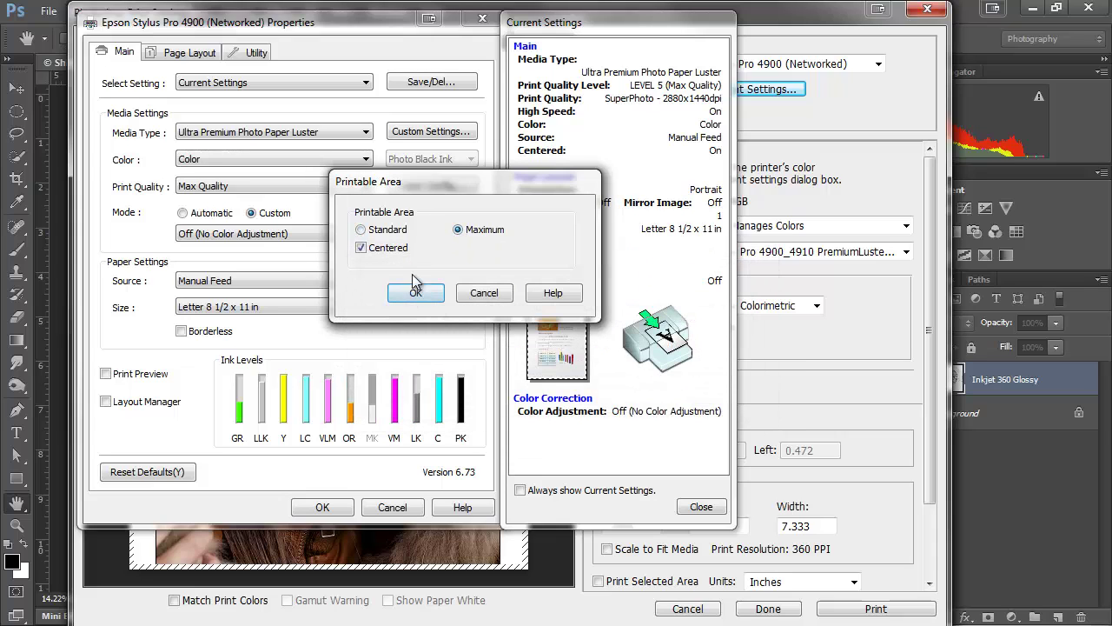
click(416, 294)
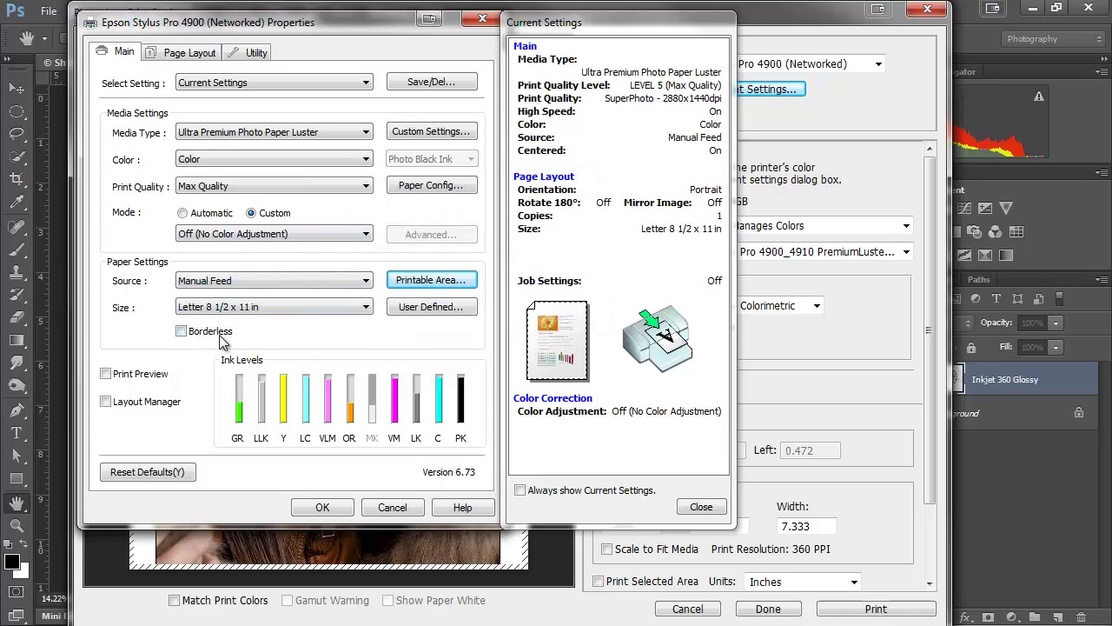
Enable Reduce/Enlarge Fit to Page onto Letter at 97% and accept the 4900 driver settings.
click(189, 54)
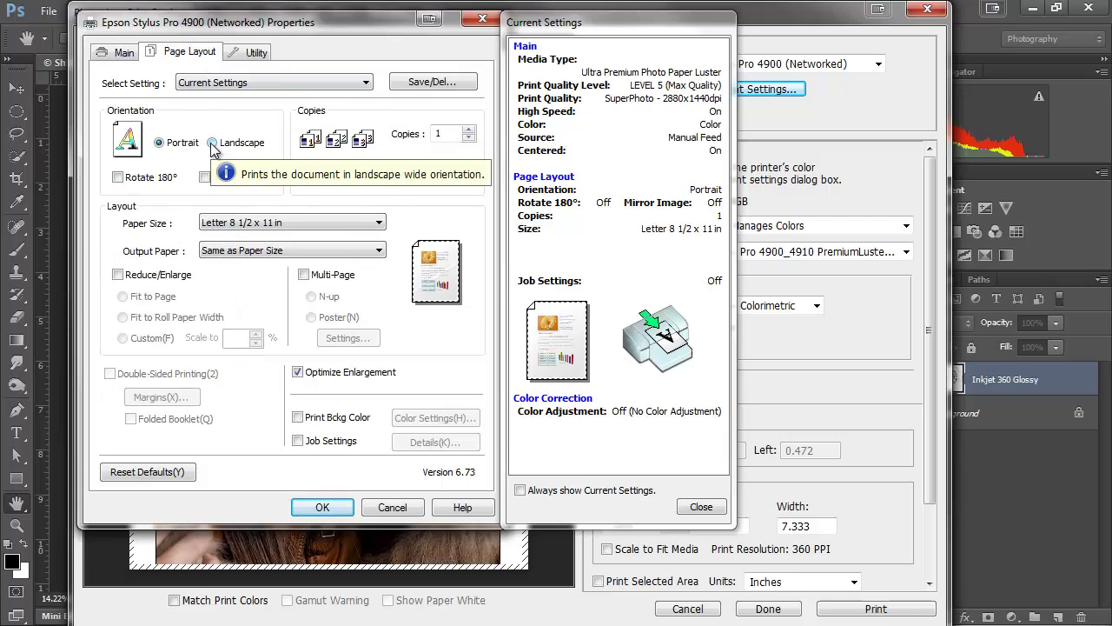
click(134, 52)
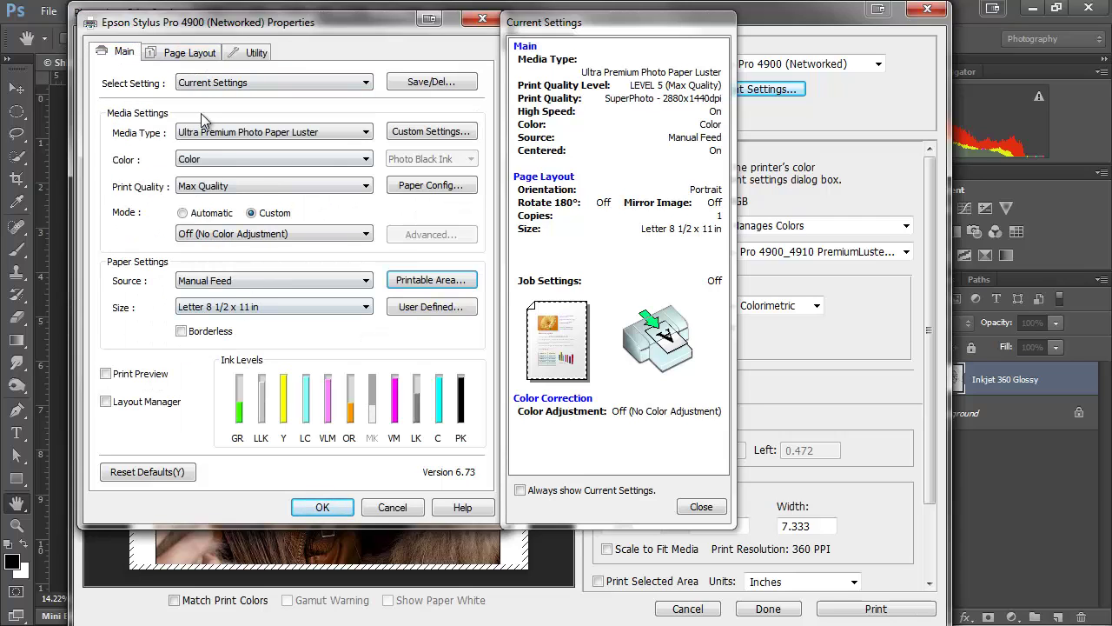
click(191, 52)
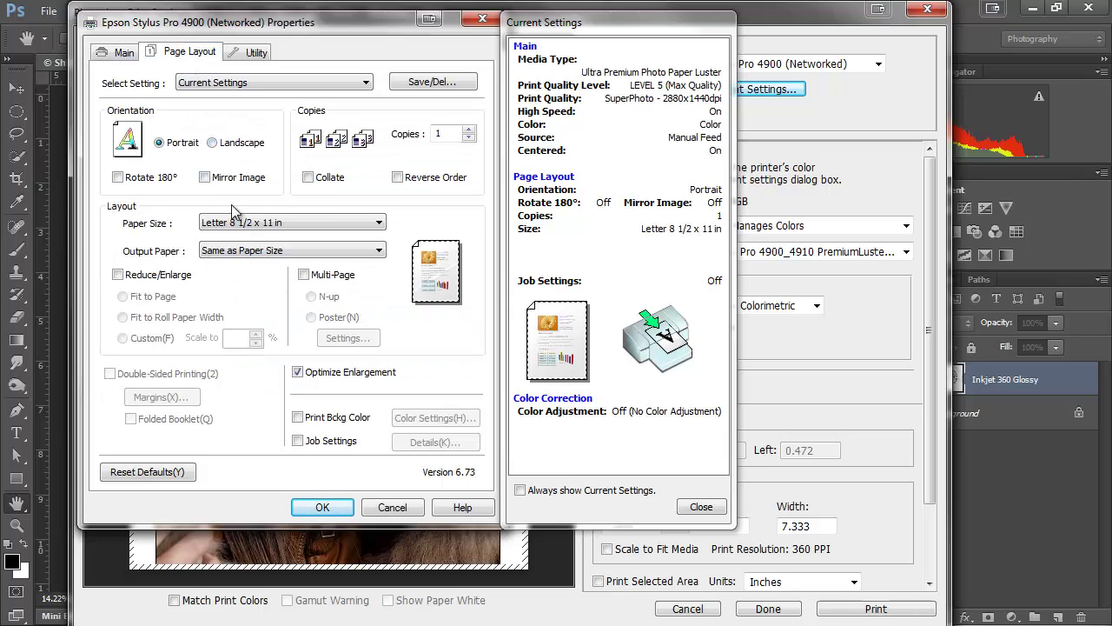
click(169, 278)
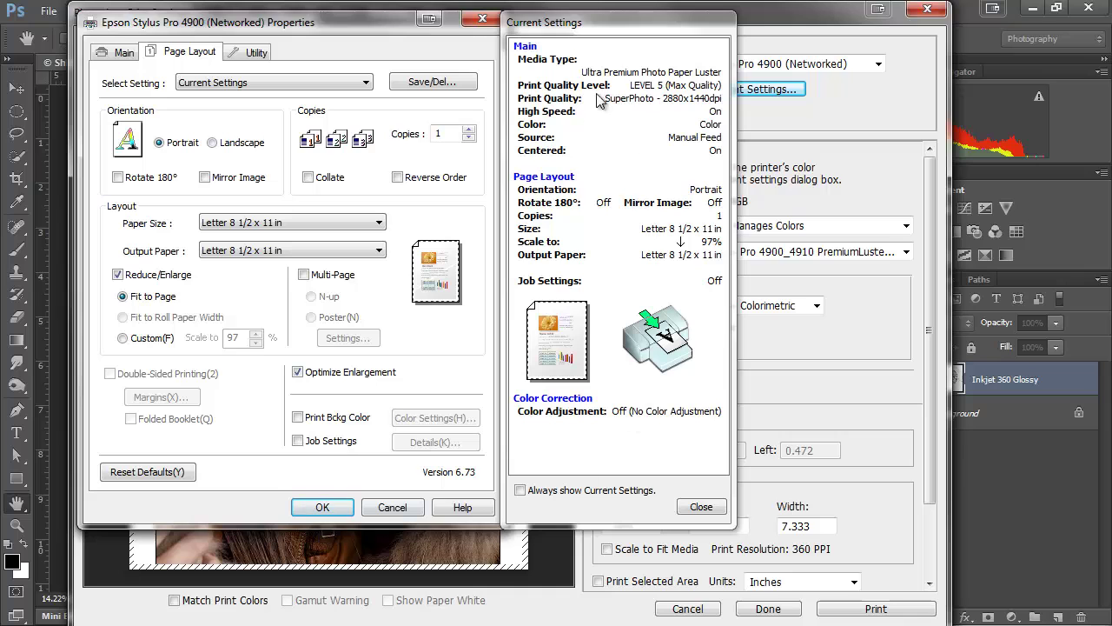
click(335, 508)
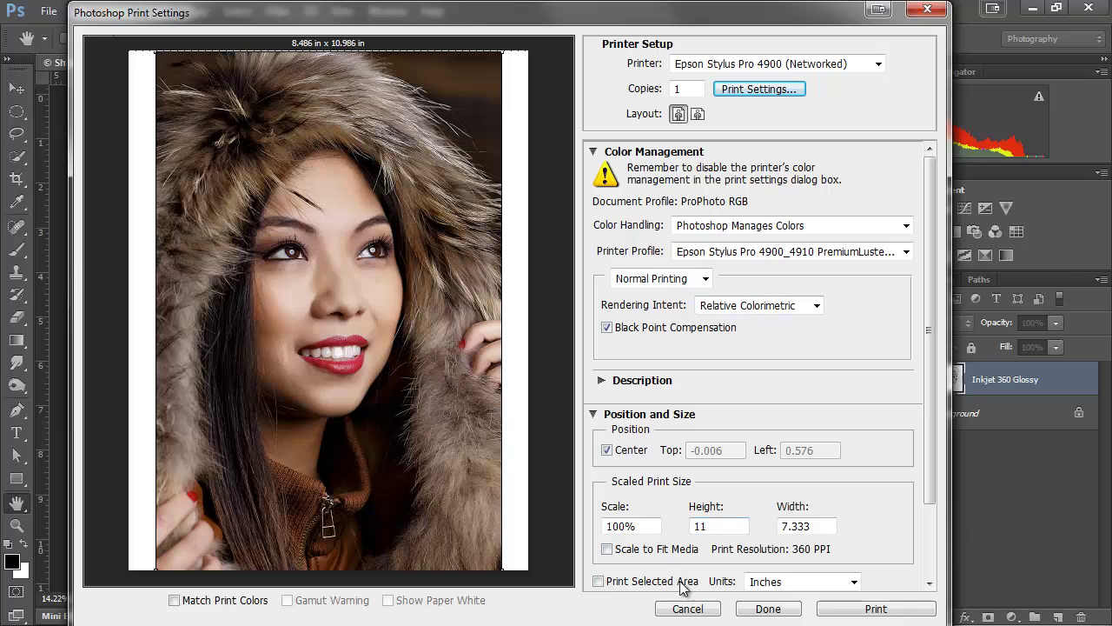
Start printing the portrait, then cancel at the printable-area clipping warning.
click(867, 612)
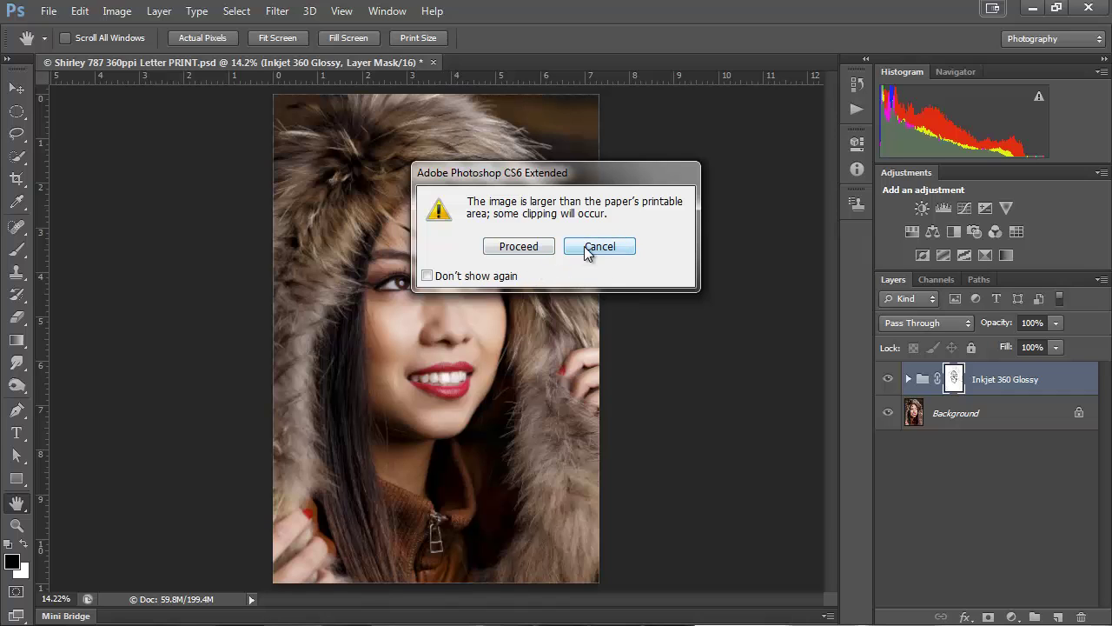
click(585, 249)
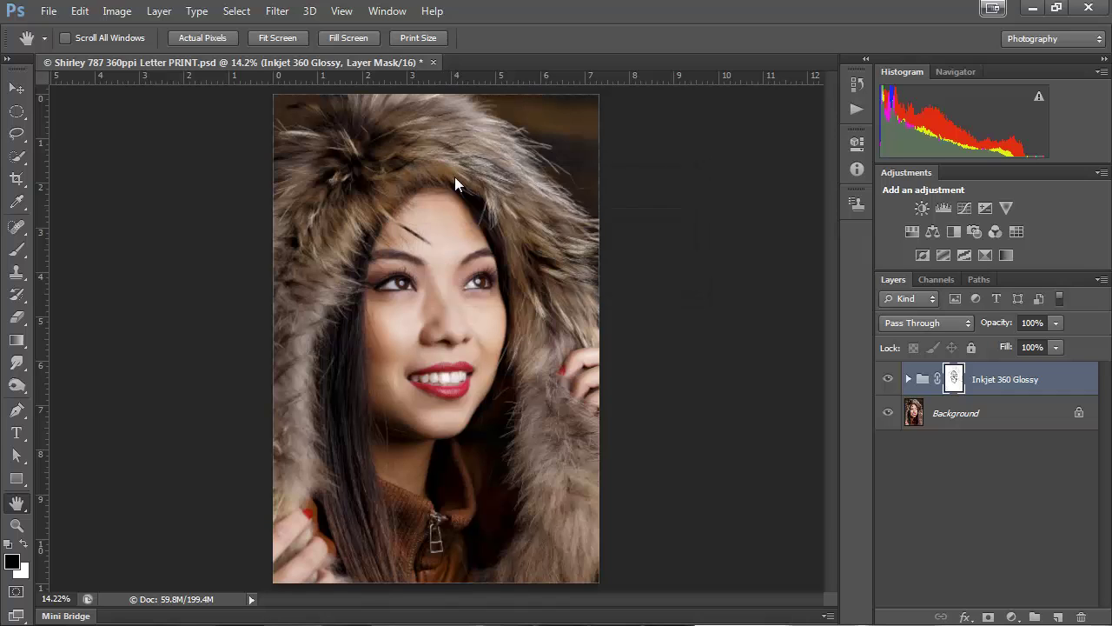
Print the portrait on the Epson Stylus Pro 4900 with Scale to Fit Media (97.97%, 367 PPI).
click(50, 12)
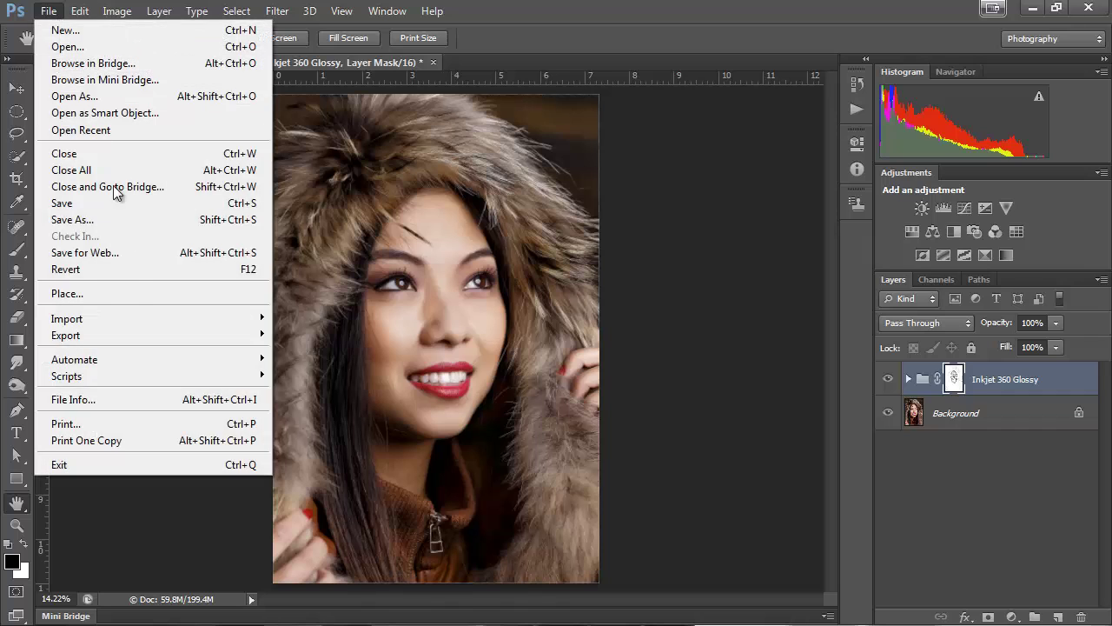
click(119, 423)
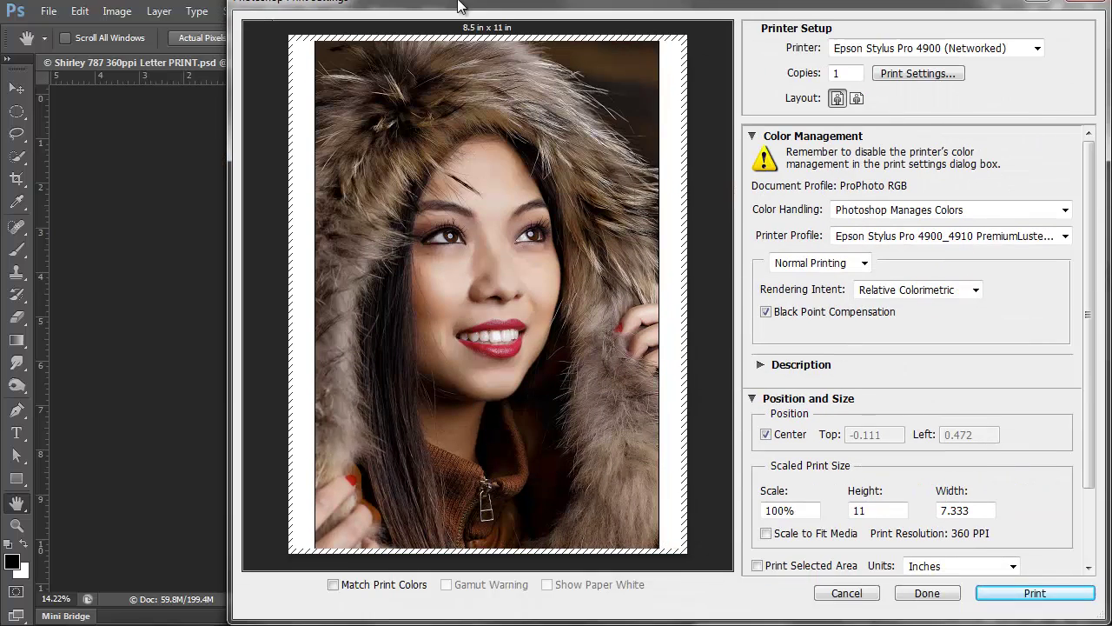
drag(460, 11, 281, 29)
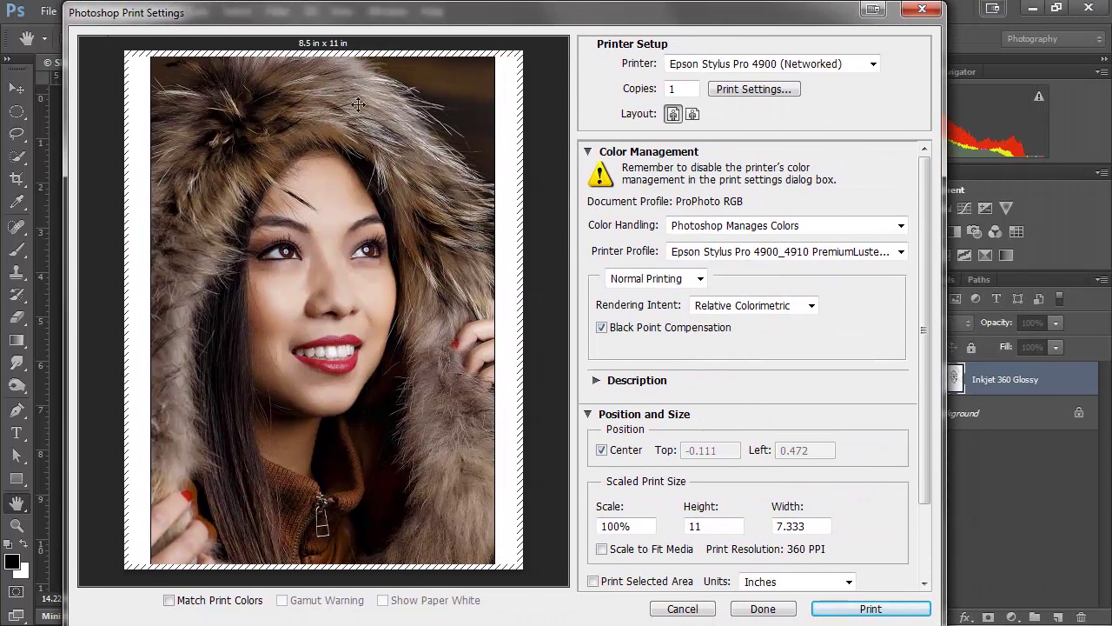
click(601, 550)
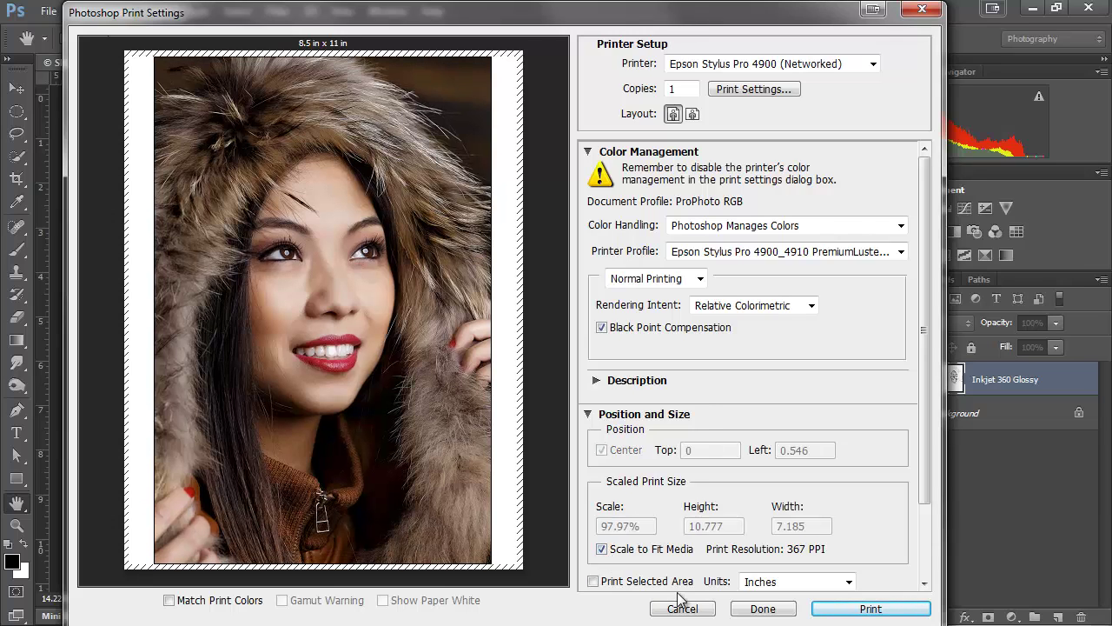
click(851, 610)
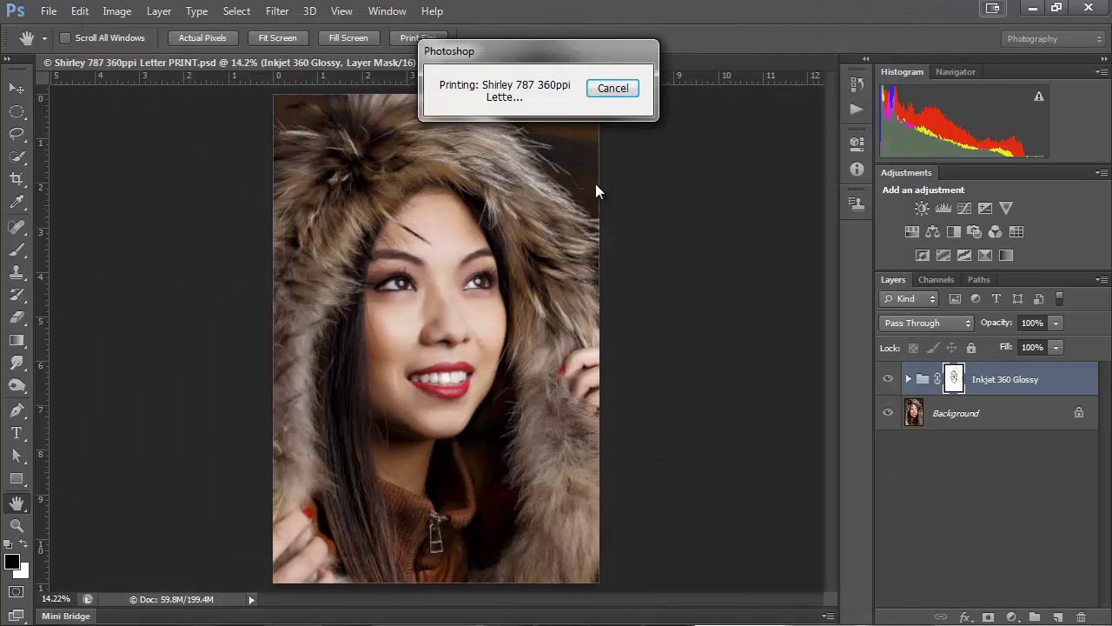